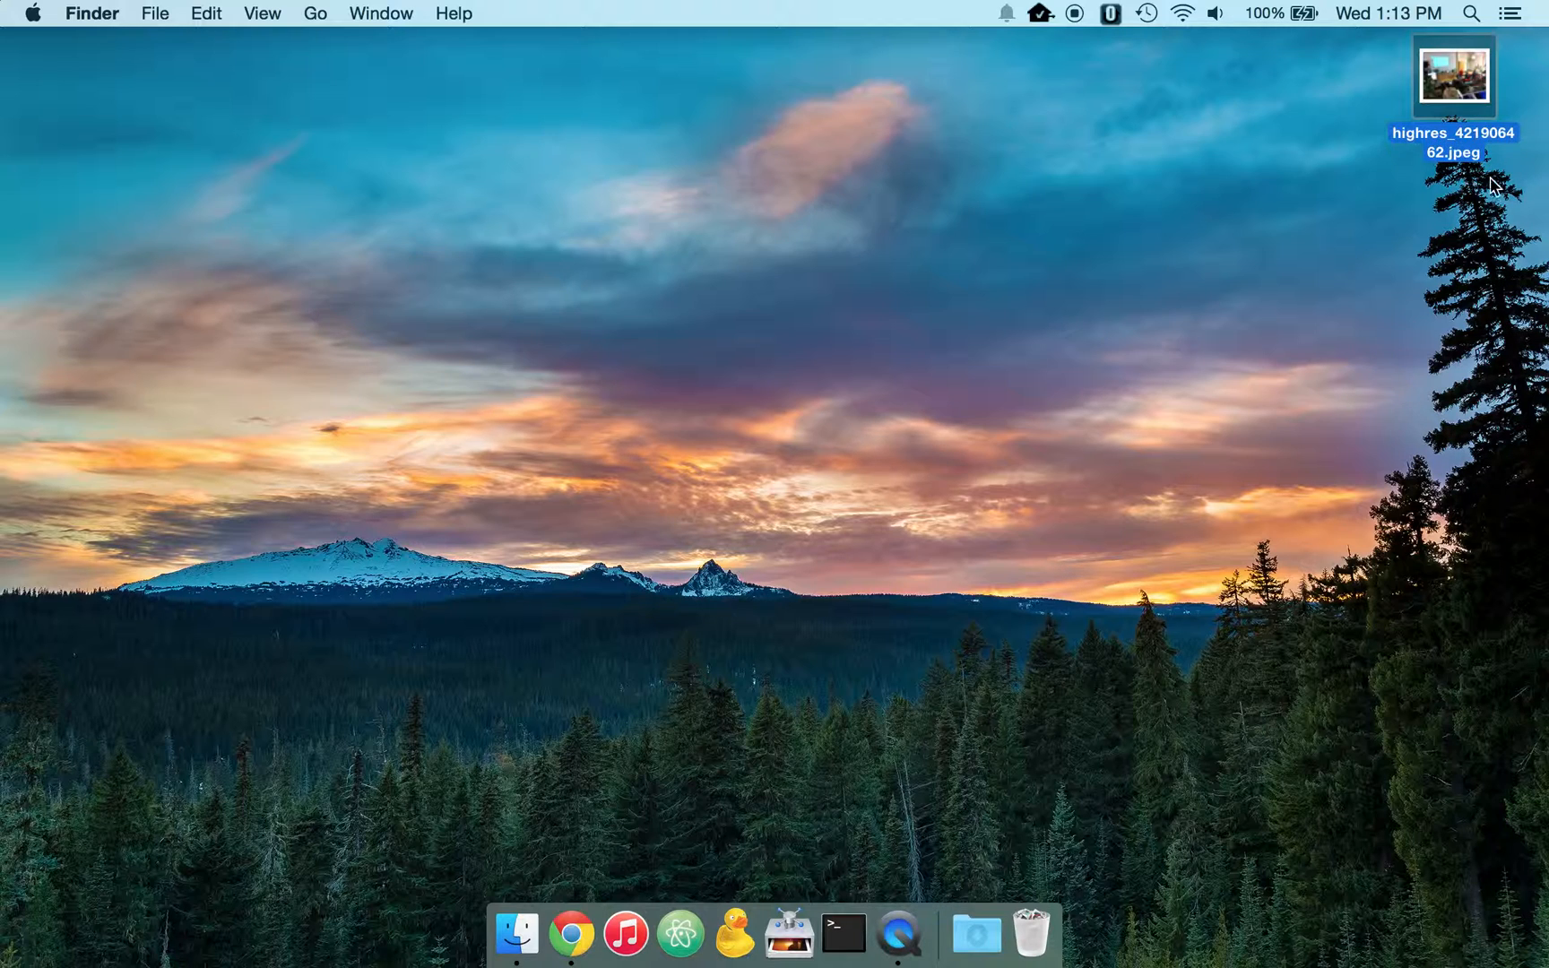
Step: Duplicate highres_421906462.jpeg on the desktop and place the copy just below the original
{"action": "left_click", "coordinate": [1445, 188]}
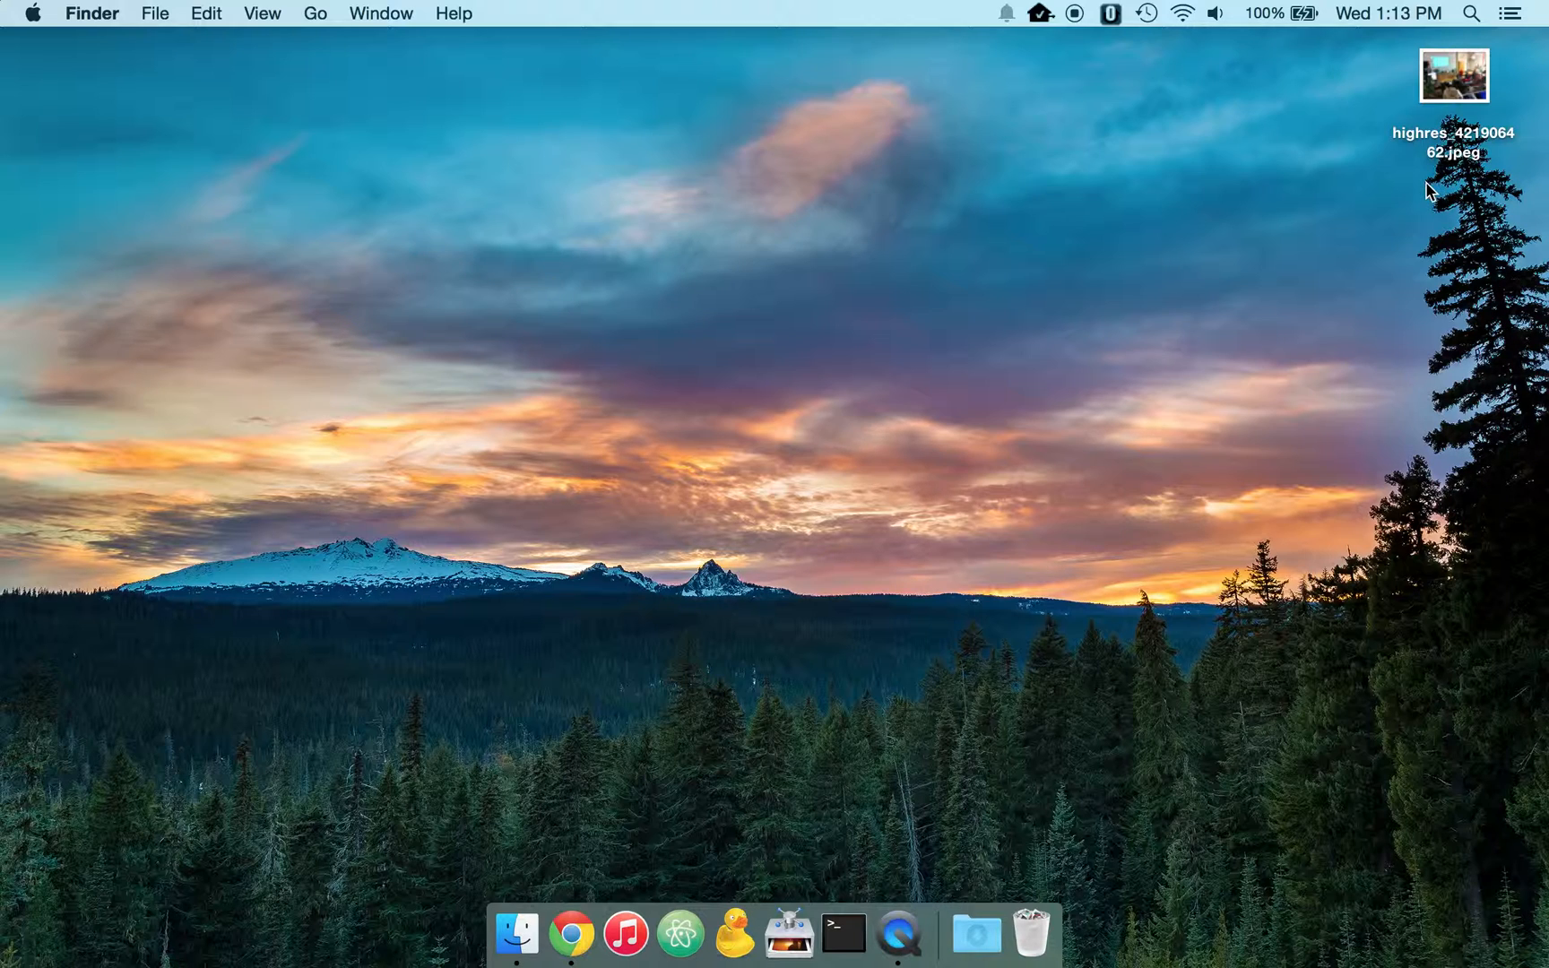
{"action": "left_click", "coordinate": [1445, 141]}
{"action": "key", "text": "super+d"}
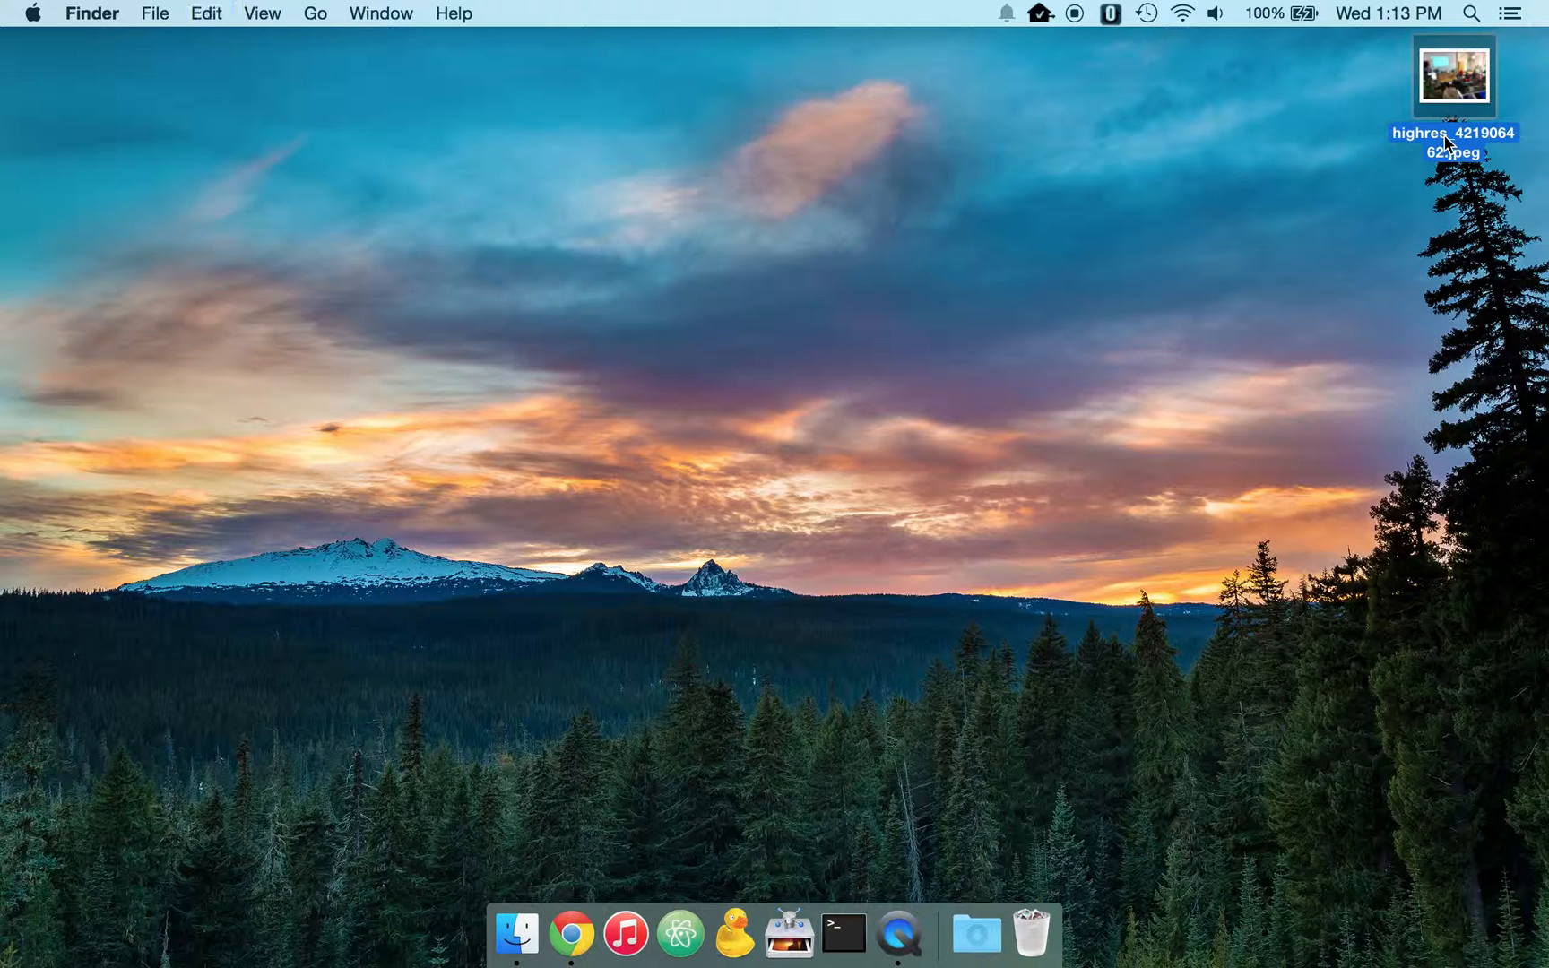
{"action": "left_click", "coordinate": [1470, 222]}
{"action": "left_click_drag", "start_coordinate": [1470, 222], "coordinate": [1458, 224]}
Step: Rename the duplicate with the presenter's full name followed by "presenting WordPress Backups at WordPress Grand Rapids meetup", keeping the .jpeg extension
{"action": "key", "text": "Return"}
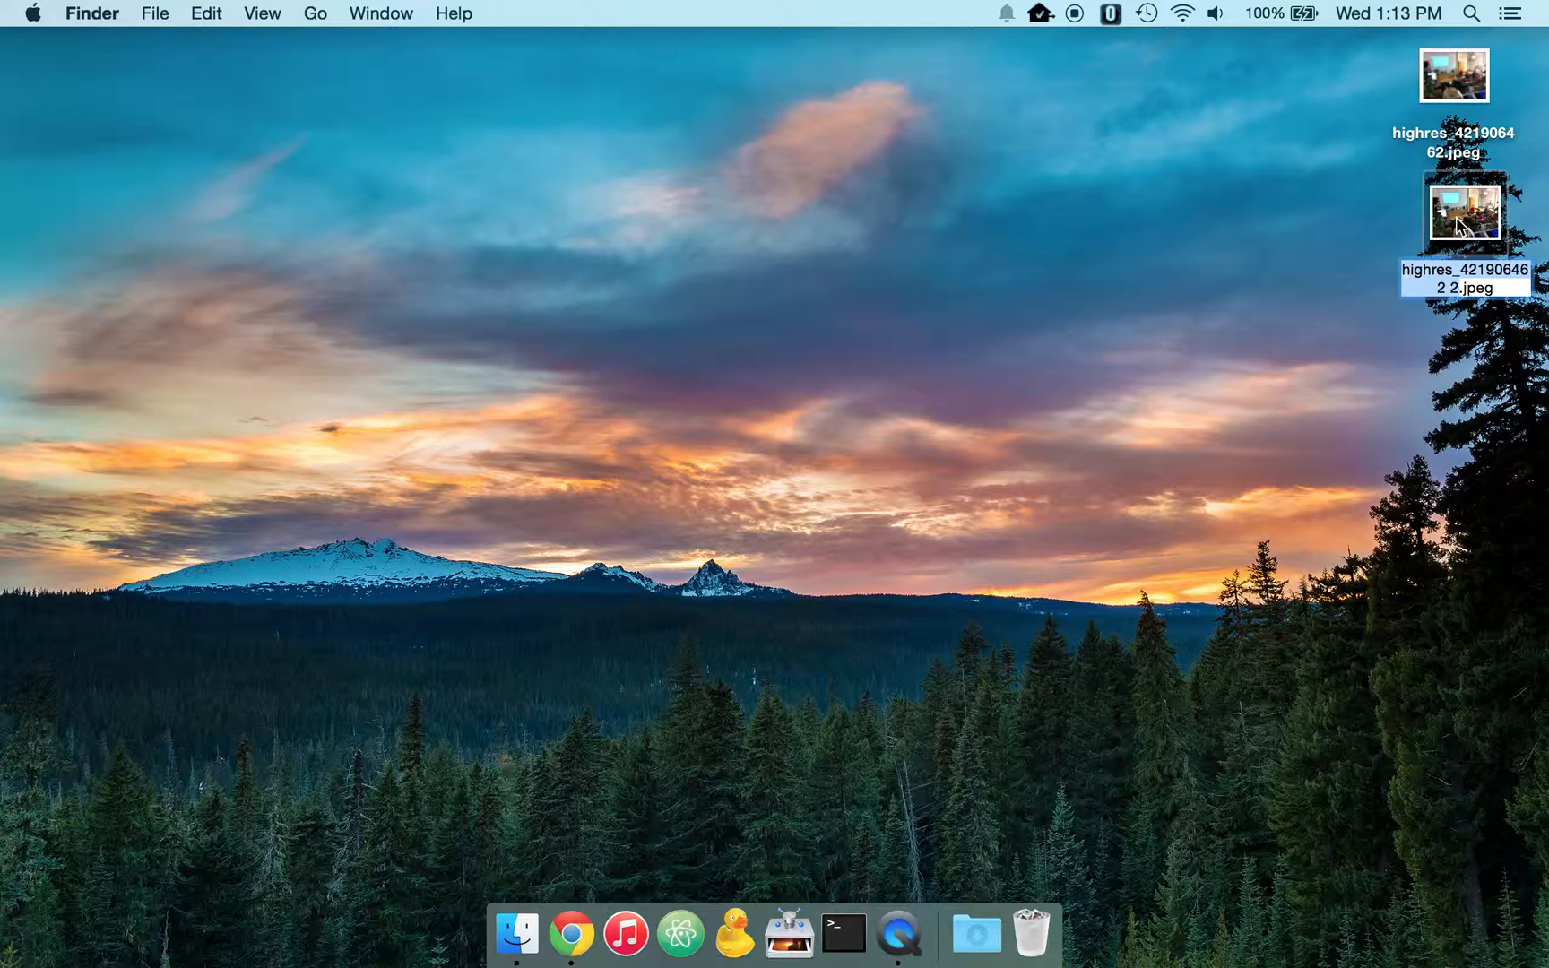
{"action": "type", "text": "Chad Warner pres"}
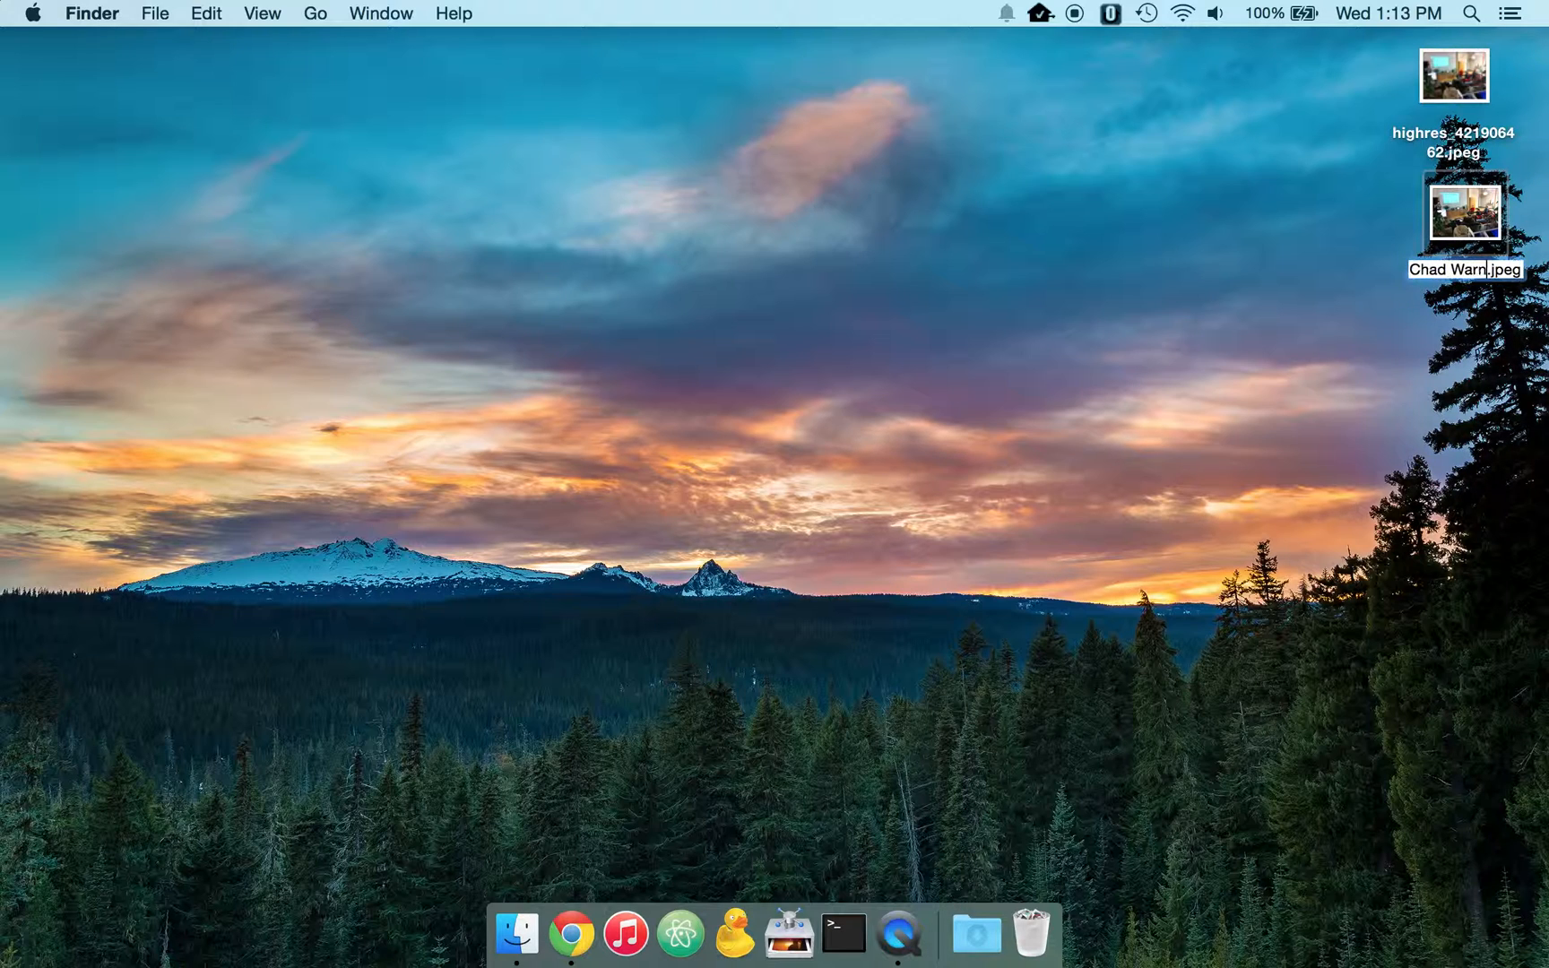
{"action": "type", "text": "enting WordPres"}
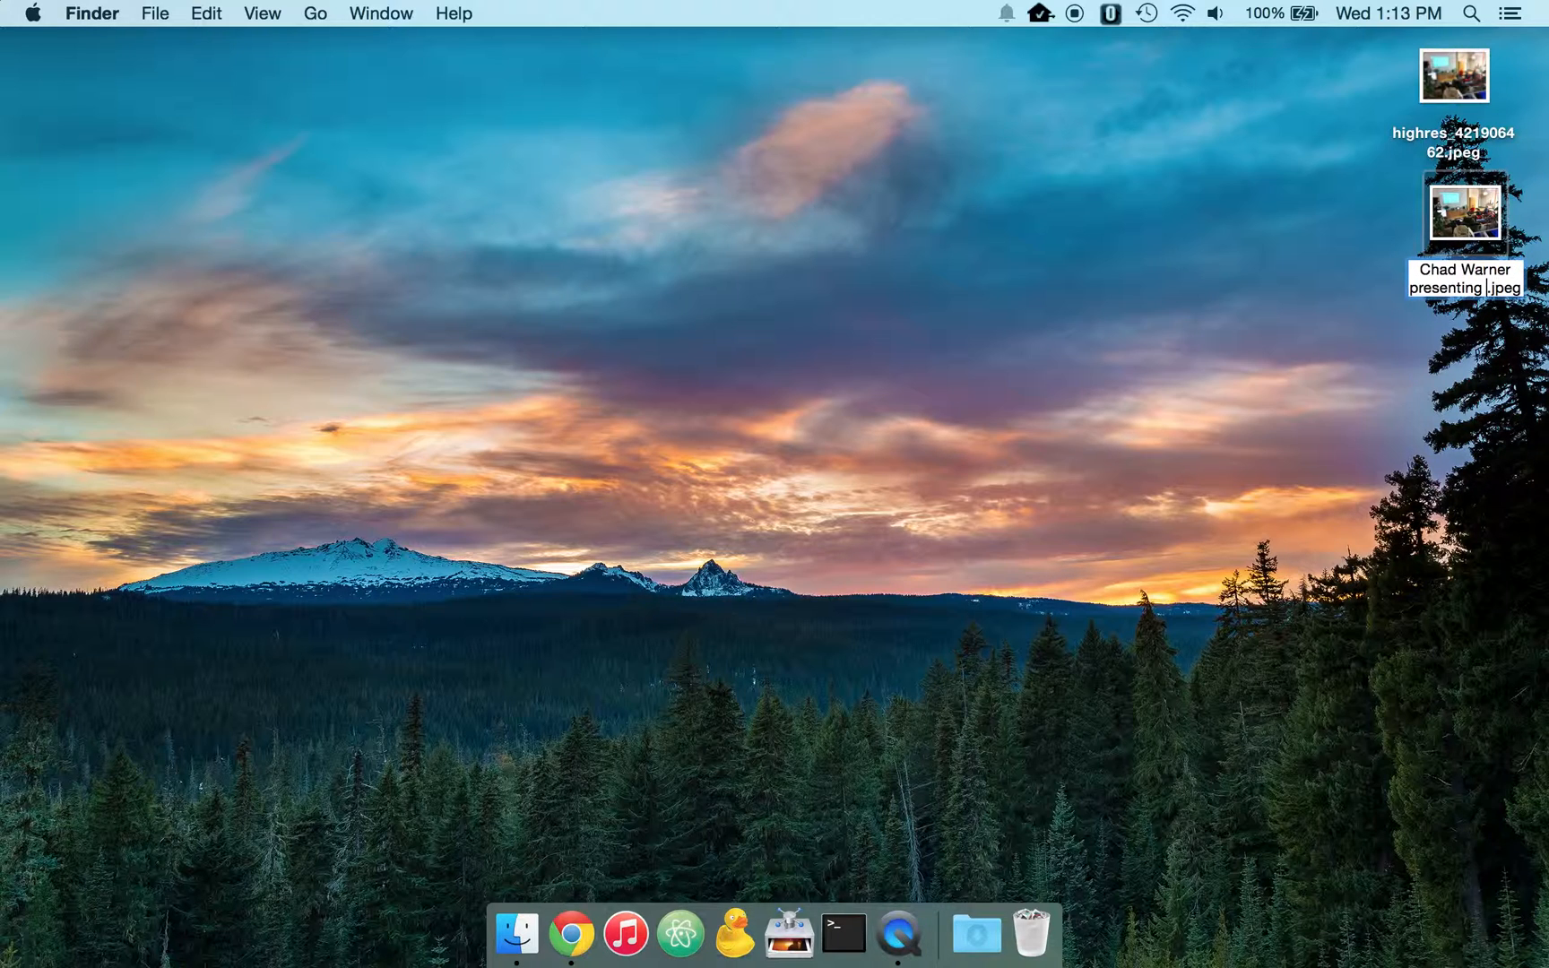
{"action": "type", "text": "s Backups "}
{"action": "type", "text": "at WordPress Gran"}
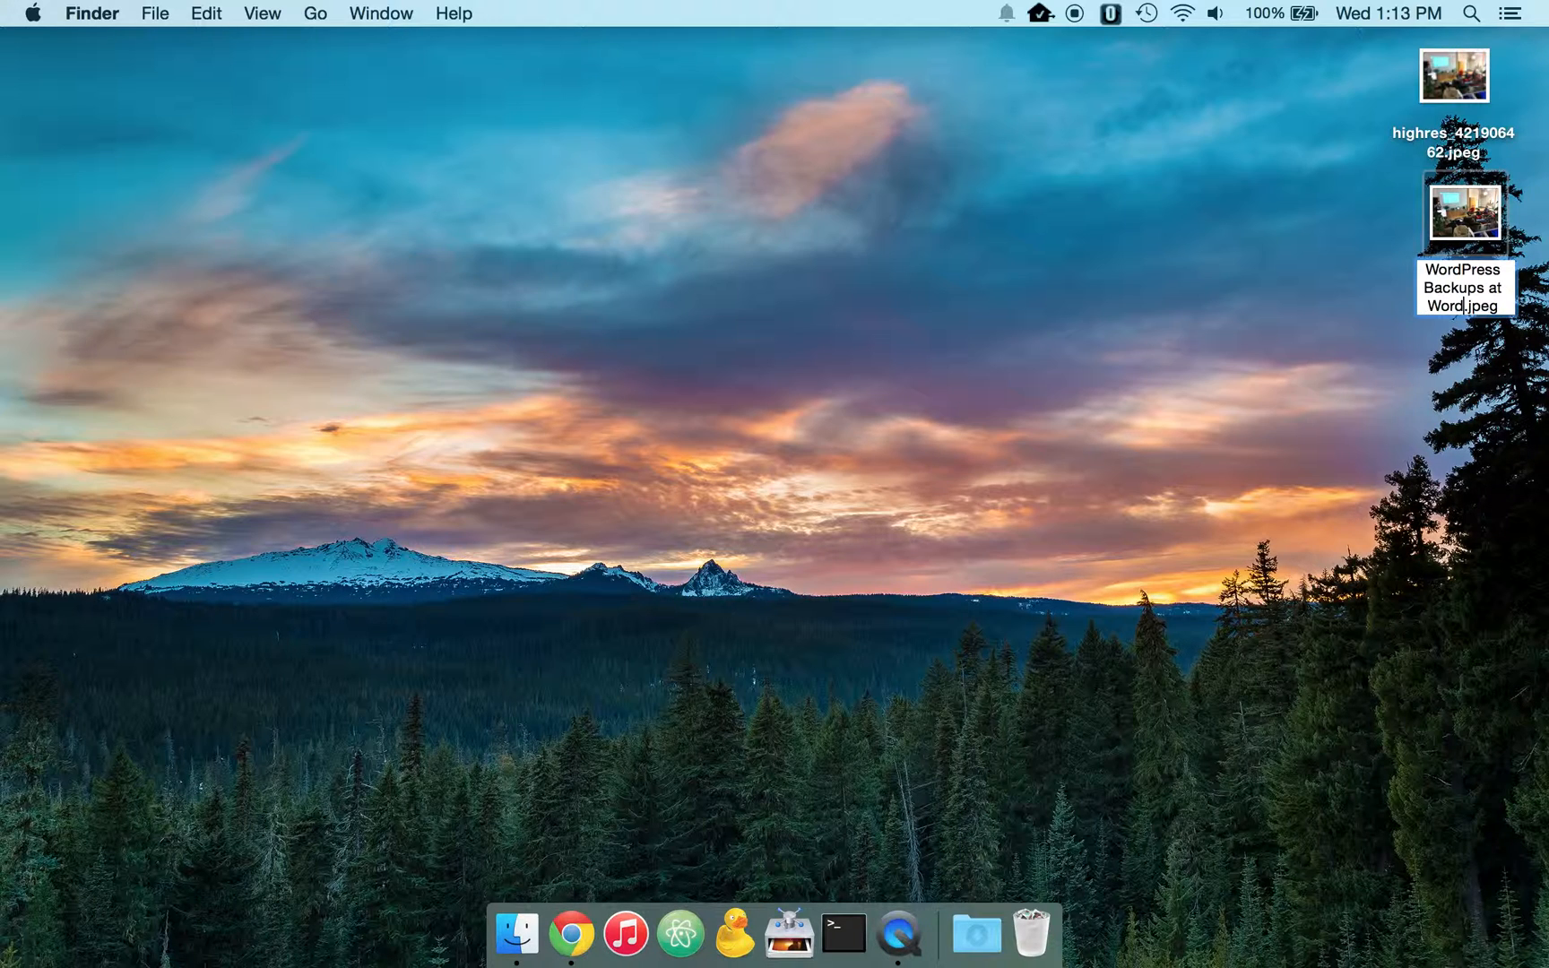
{"action": "type", "text": "d Rapids meetu"}
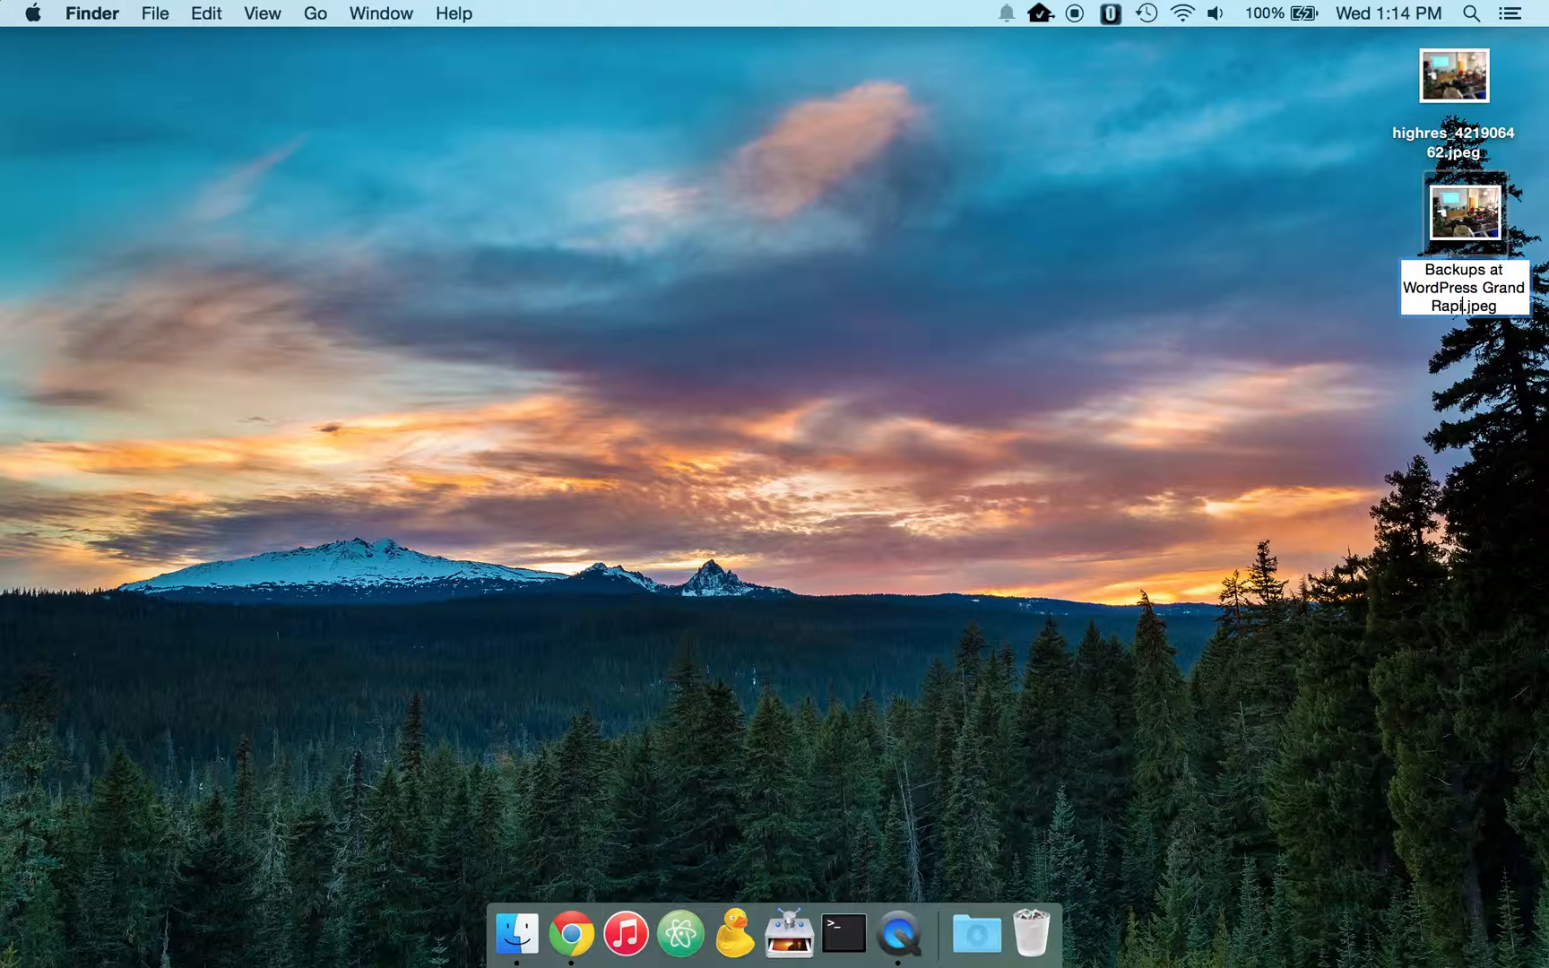
{"action": "type", "text": "p"}
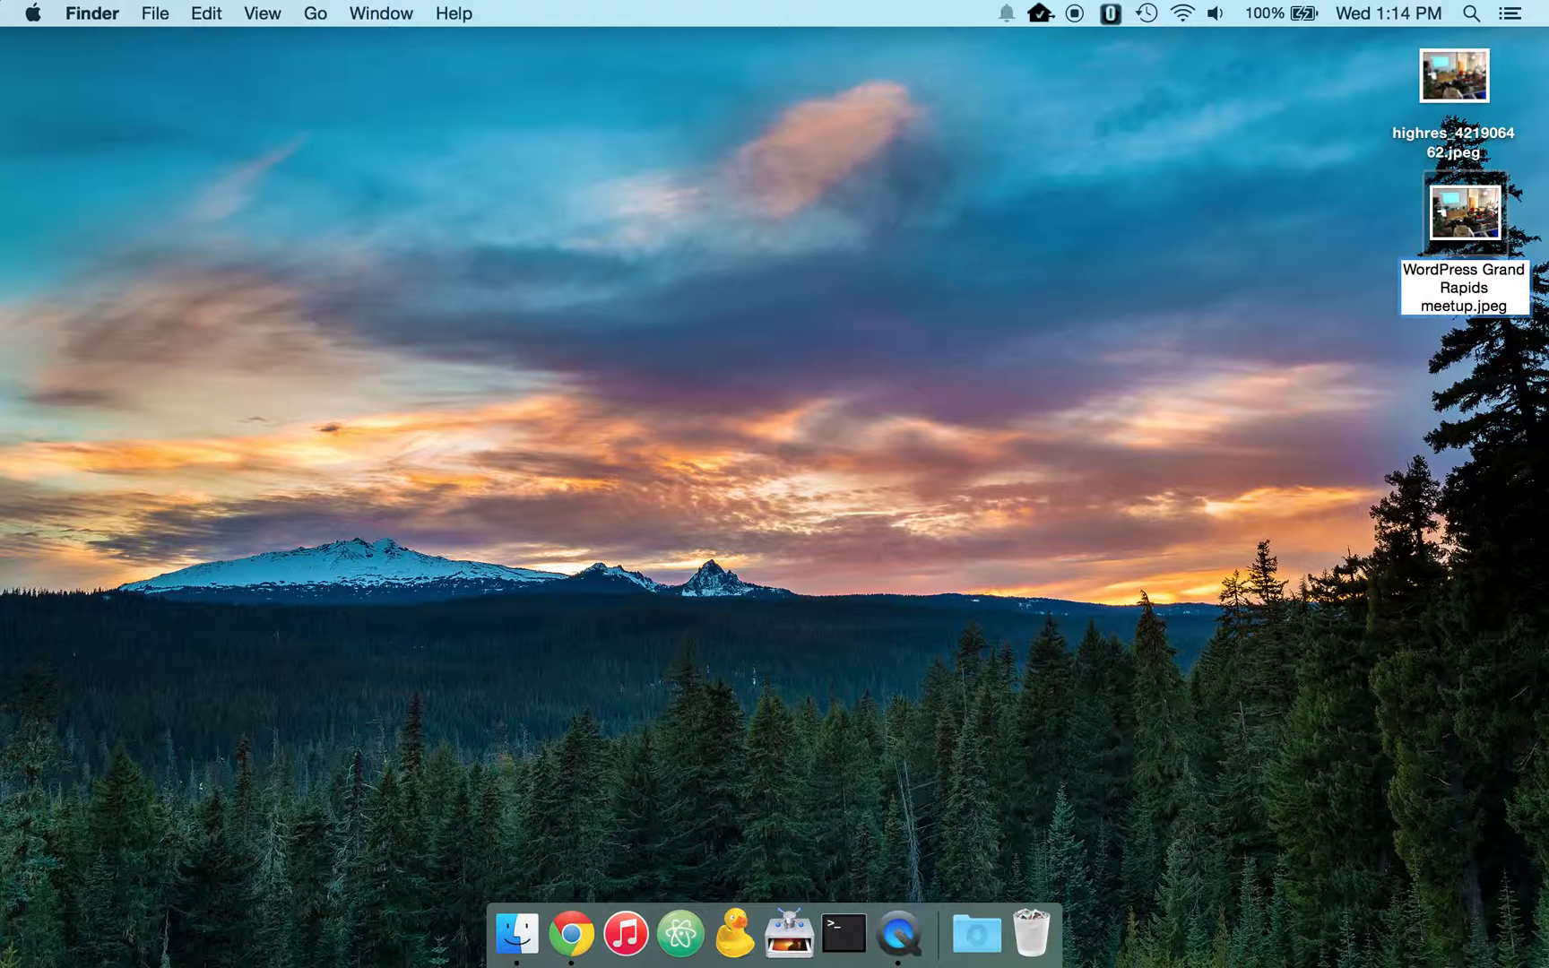
{"action": "key", "text": "Return"}
{"action": "left_click", "coordinate": [1419, 341]}
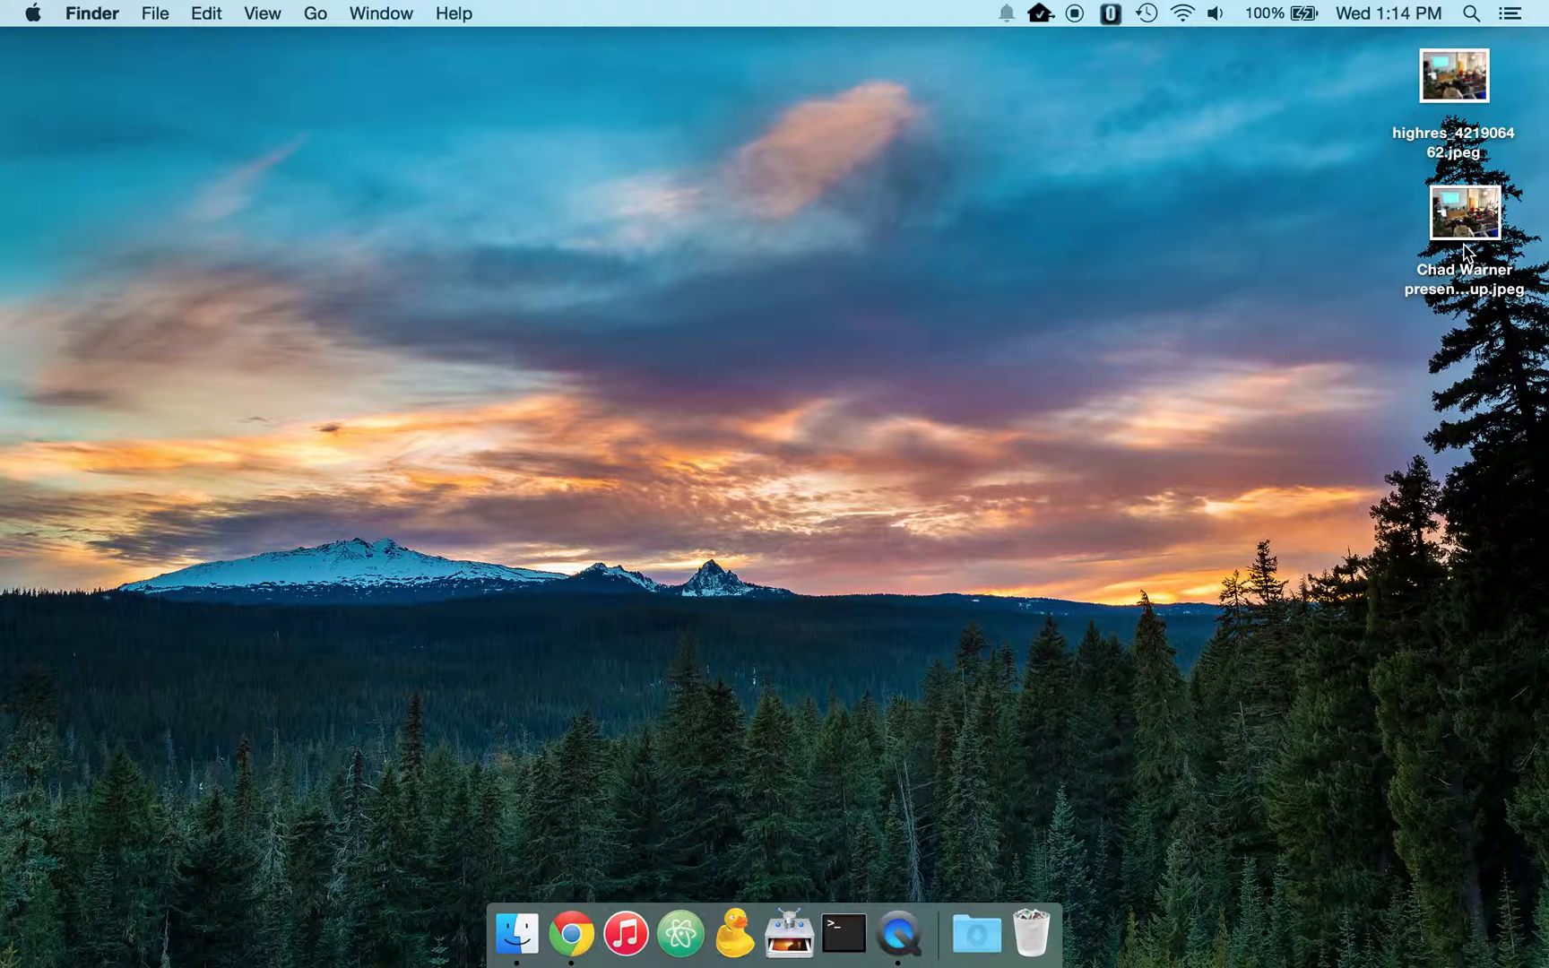
Step: Check the file size and pixel dimensions of the original highres_421906462.jpeg in its file information
{"action": "left_click", "coordinate": [1450, 87]}
{"action": "key", "text": "super+i"}
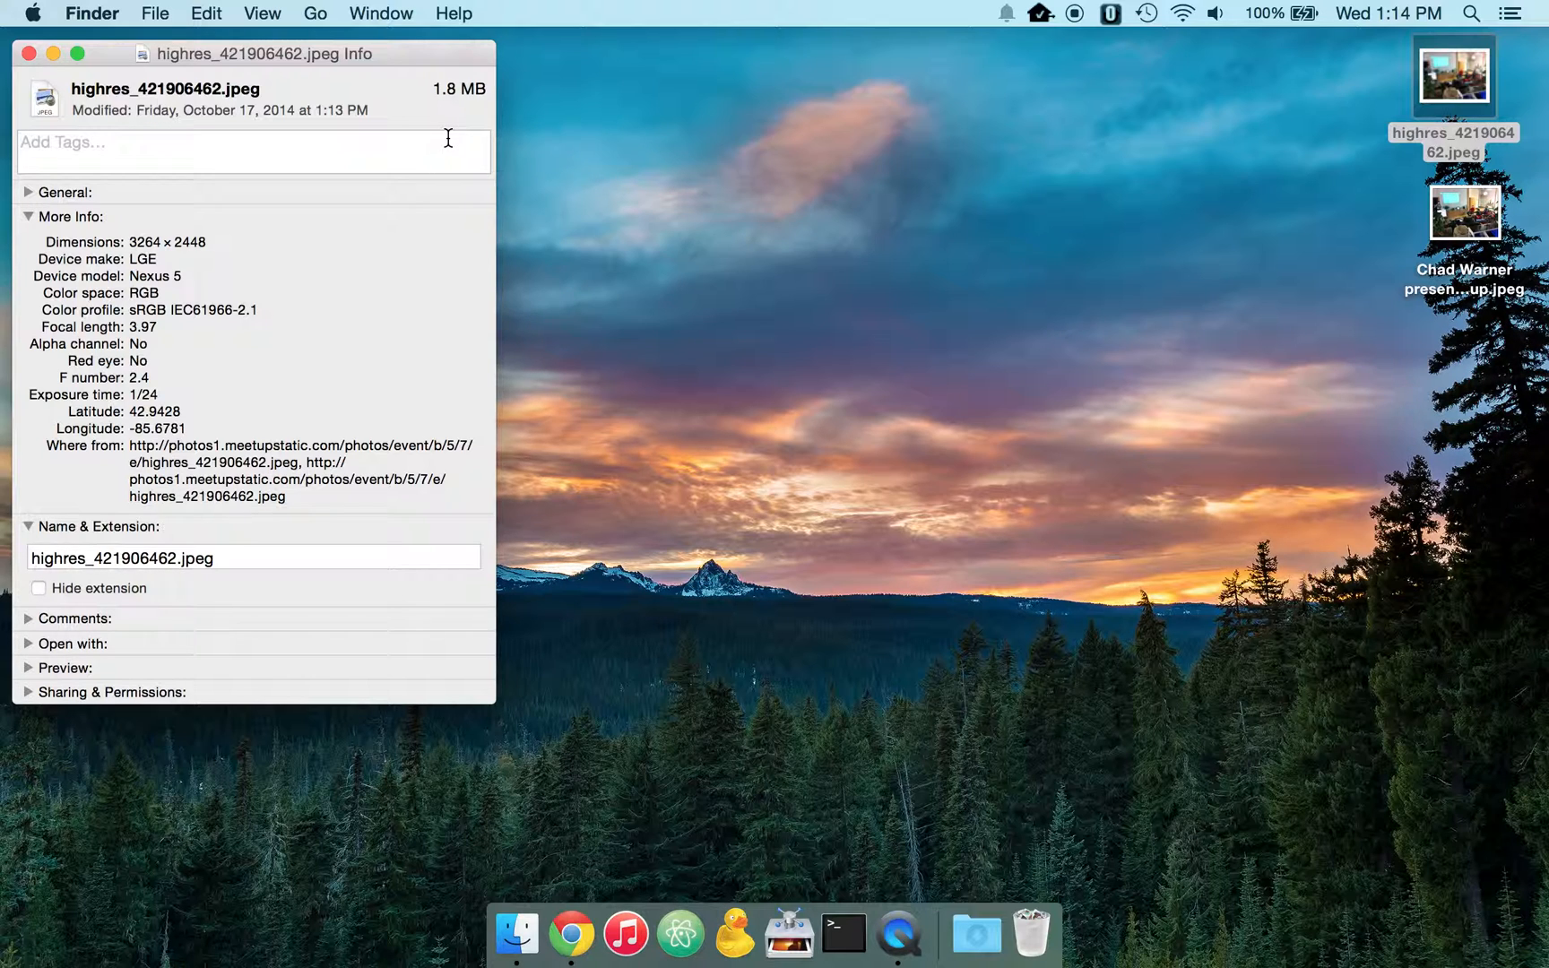
{"action": "key", "text": "super+w"}
Step: Open the renamed copy in Preview and resize it proportionally to a width of 1024 pixels
{"action": "left_click", "coordinate": [1462, 226]}
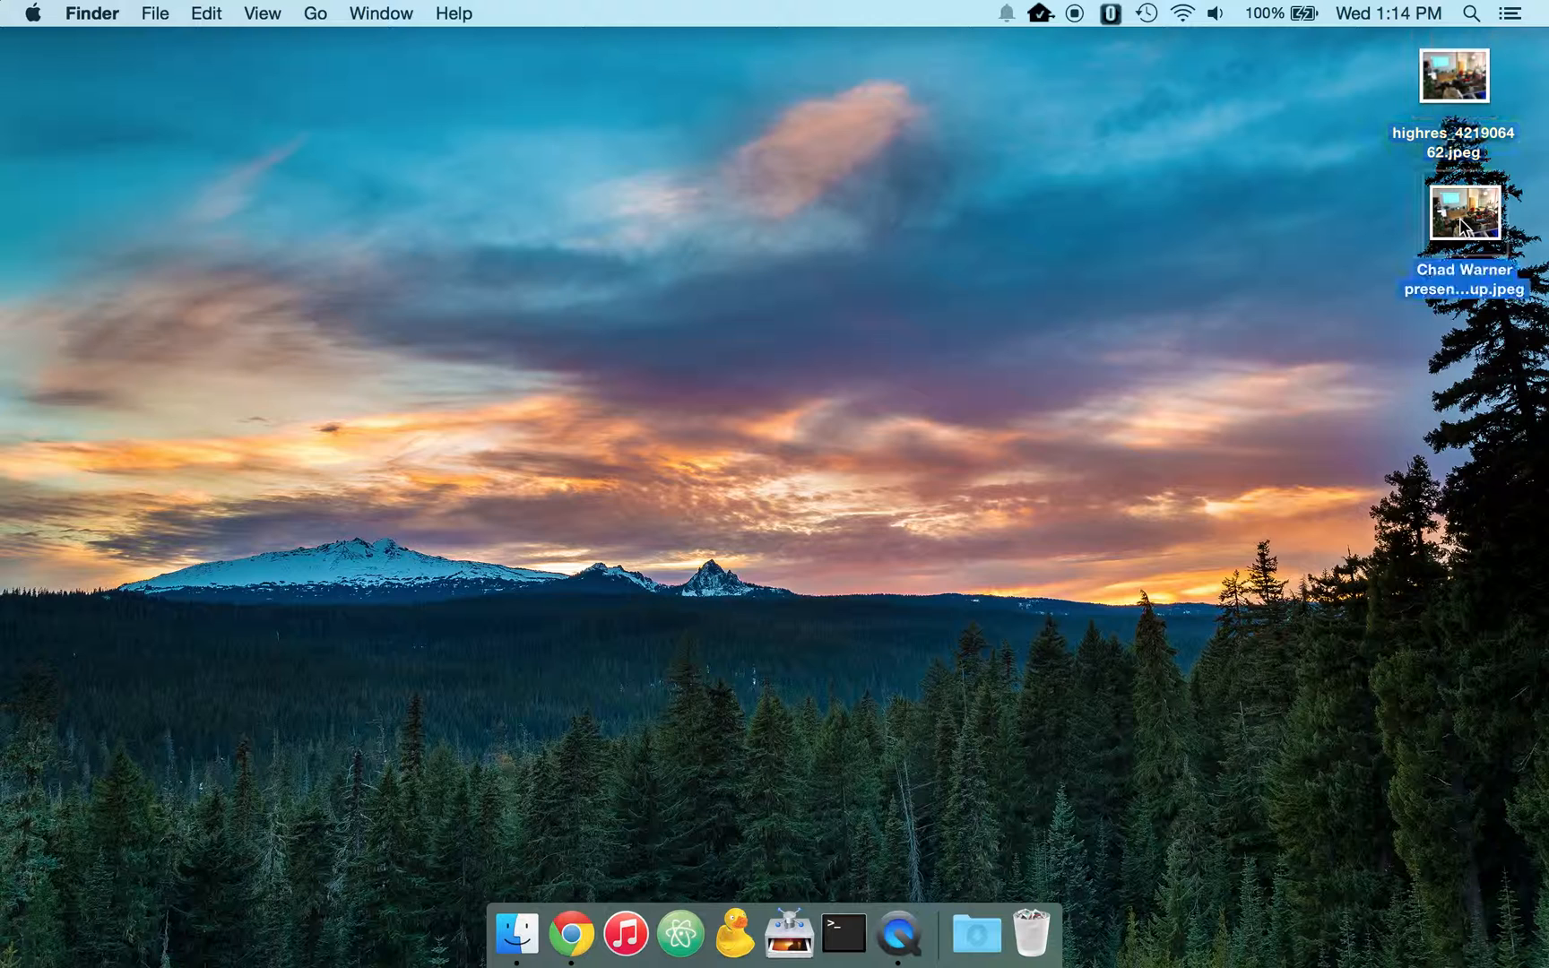
{"action": "key", "text": "super+o"}
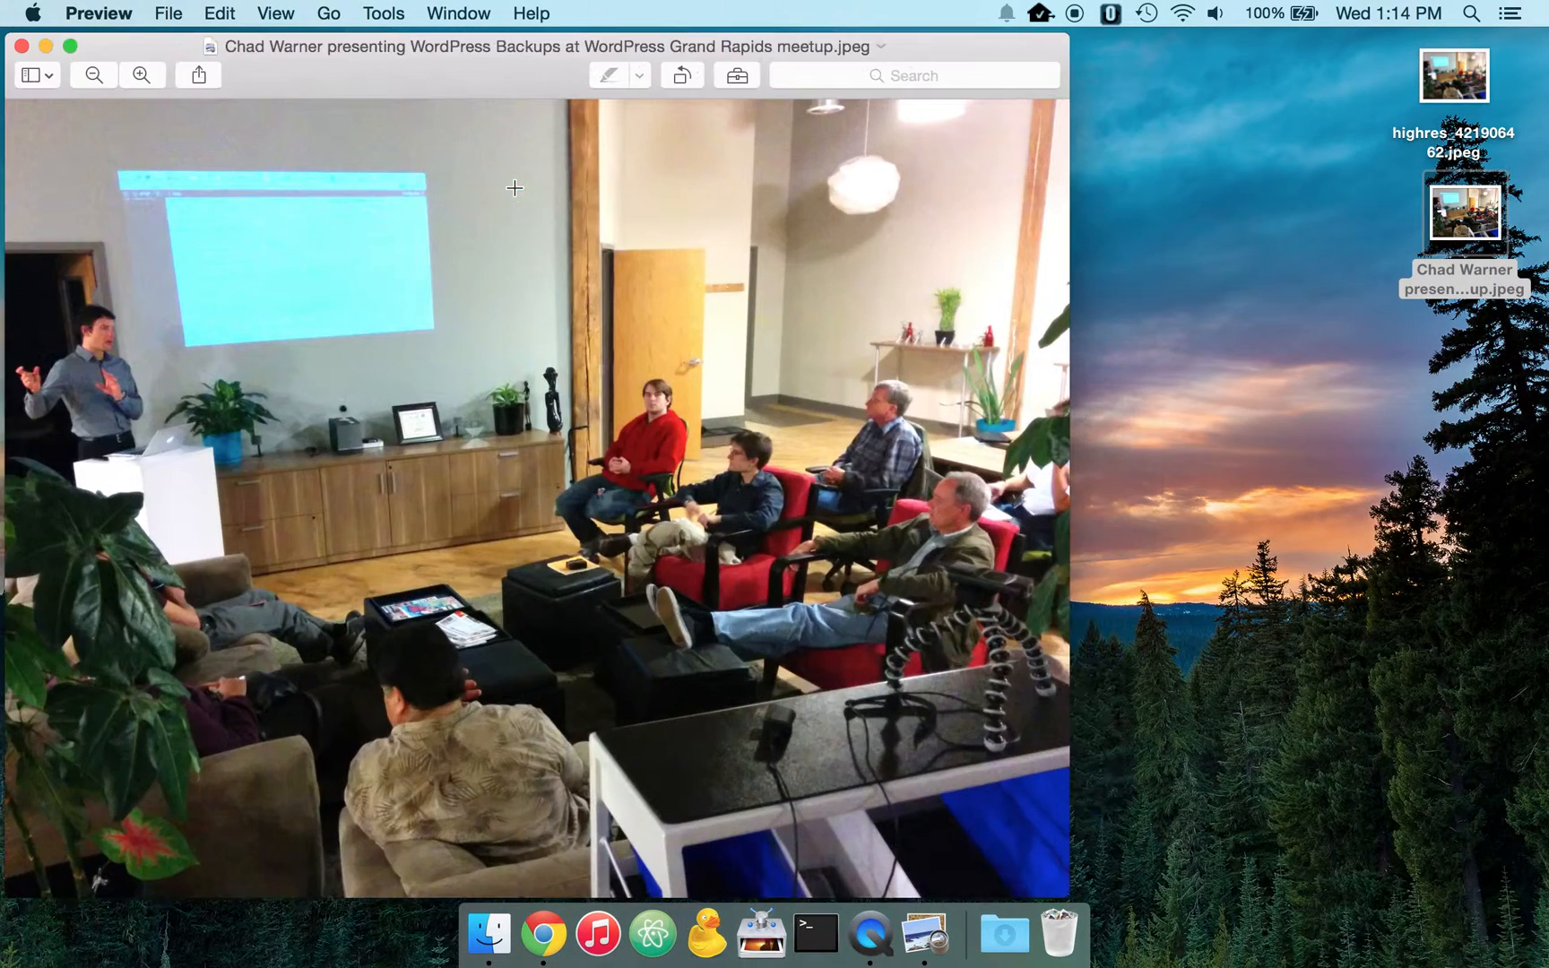
{"action": "left_click", "coordinate": [726, 73]}
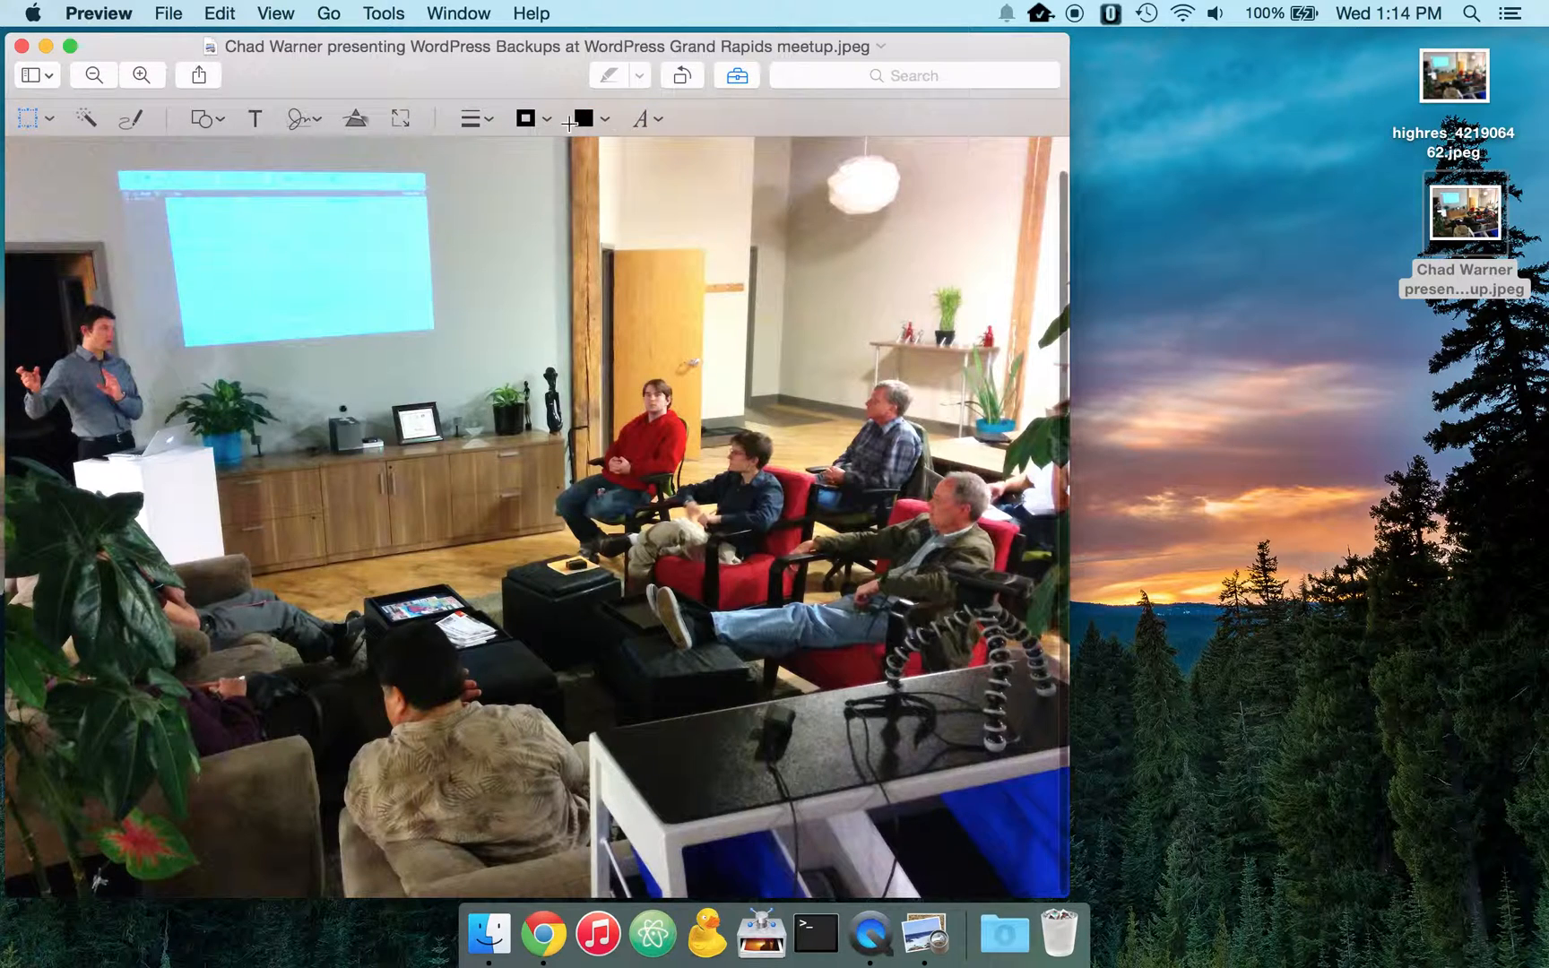
{"action": "left_click", "coordinate": [401, 119]}
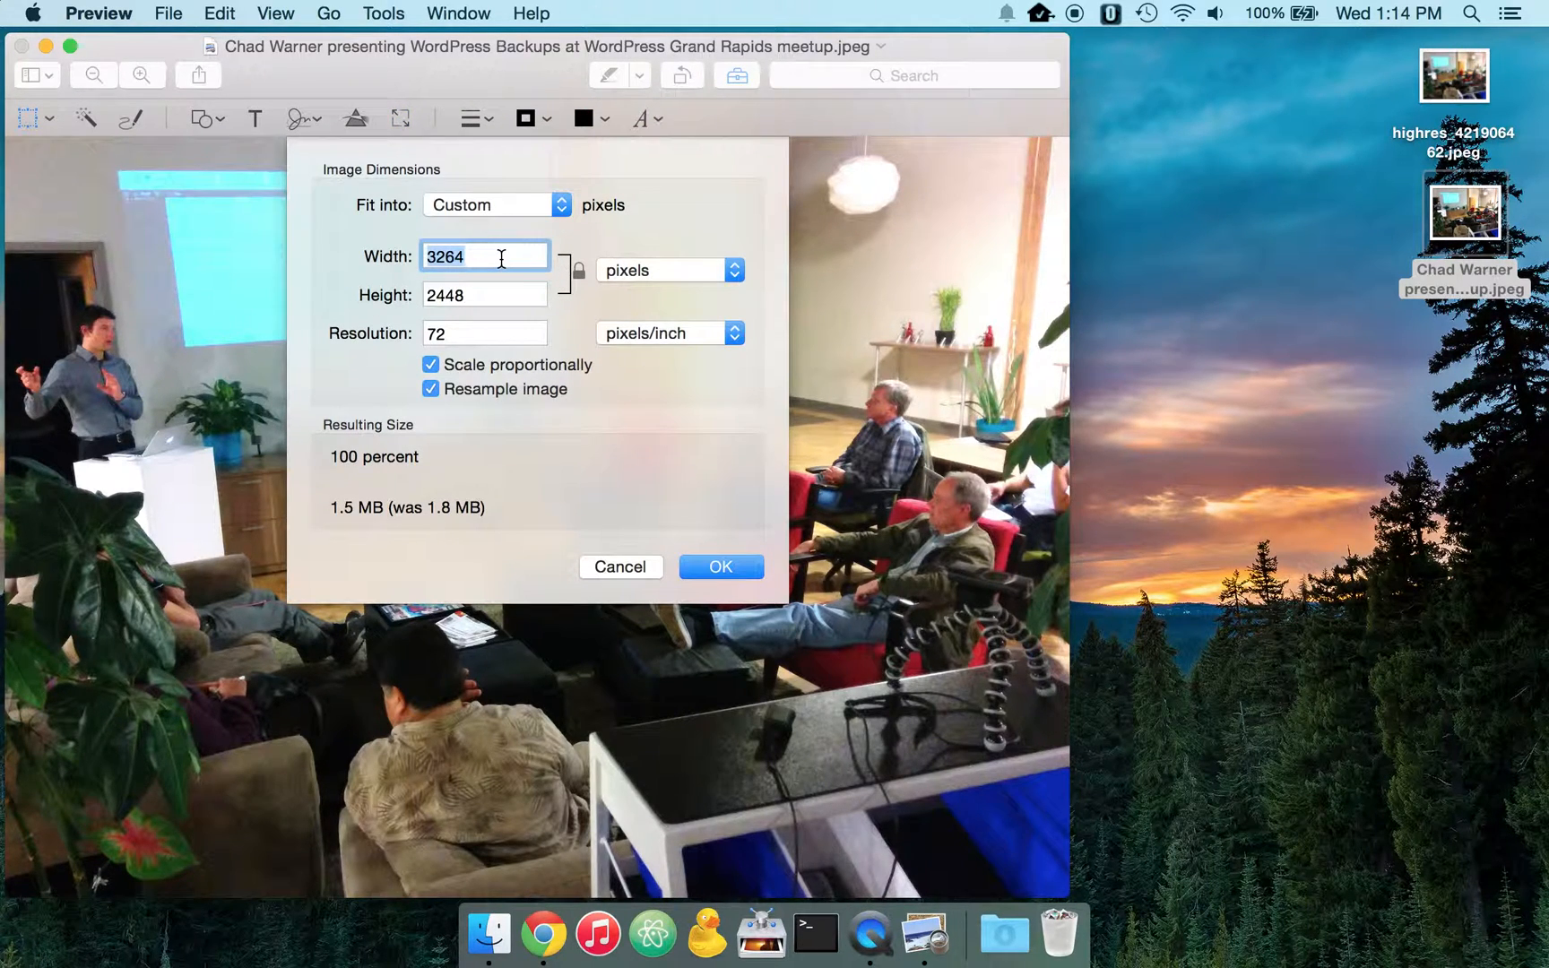
{"action": "type", "text": "1024"}
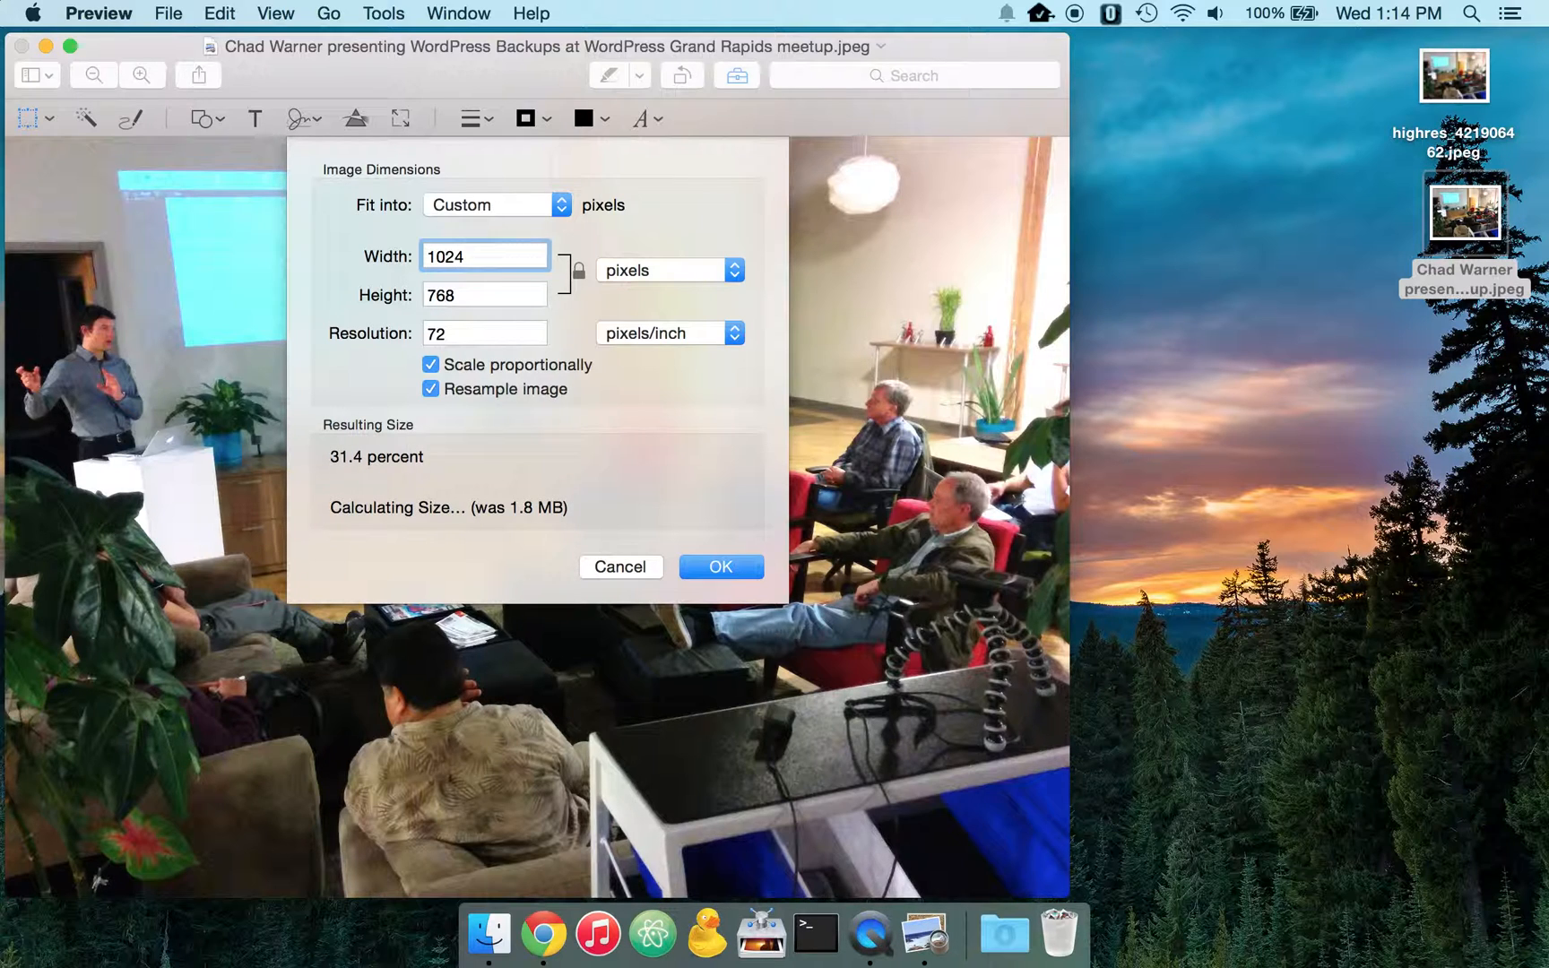
{"action": "key", "text": "Tab"}
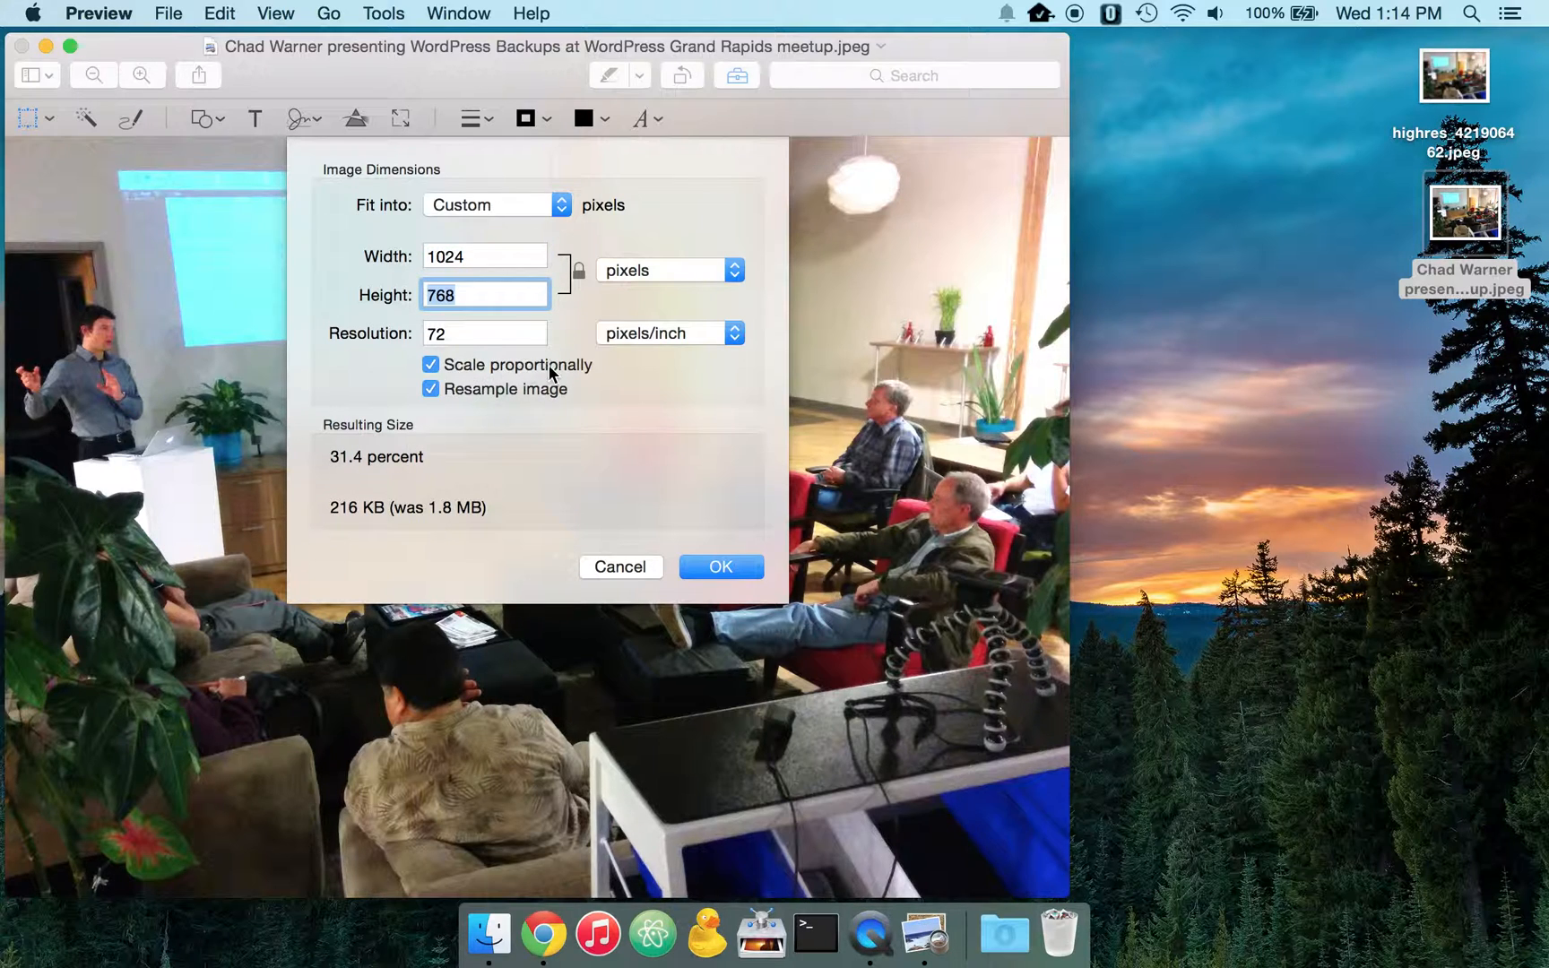
{"action": "left_click", "coordinate": [696, 565]}
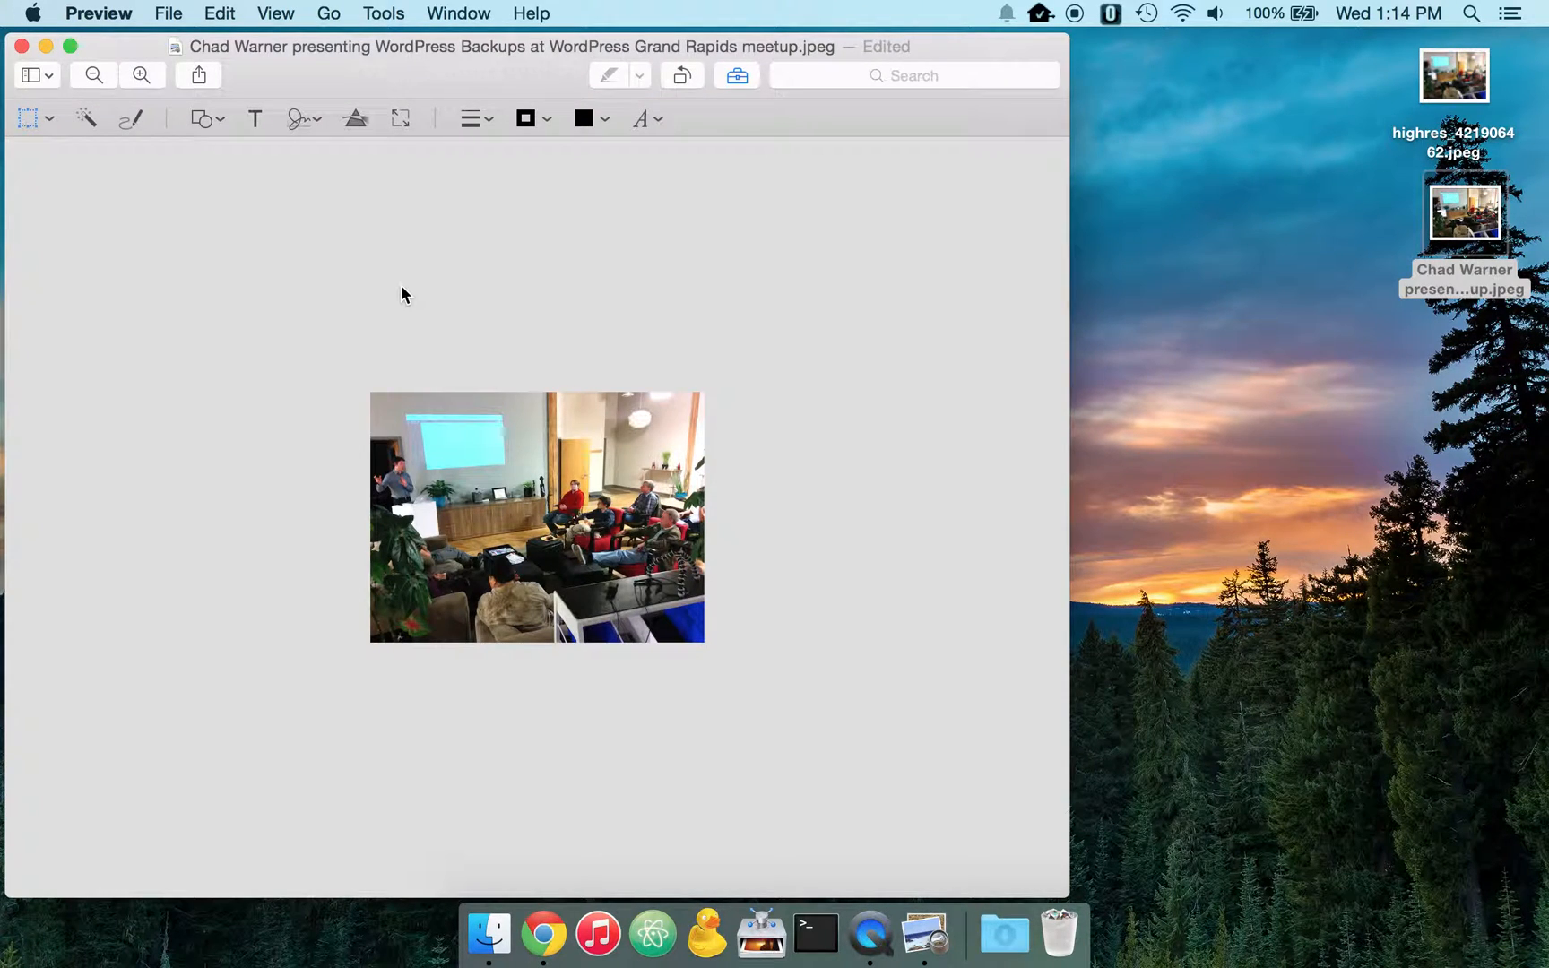
Step: Export the resized photo to the desktop as a JPEG with the quality lowered to about the middle of the range
{"action": "left_click", "coordinate": [168, 13]}
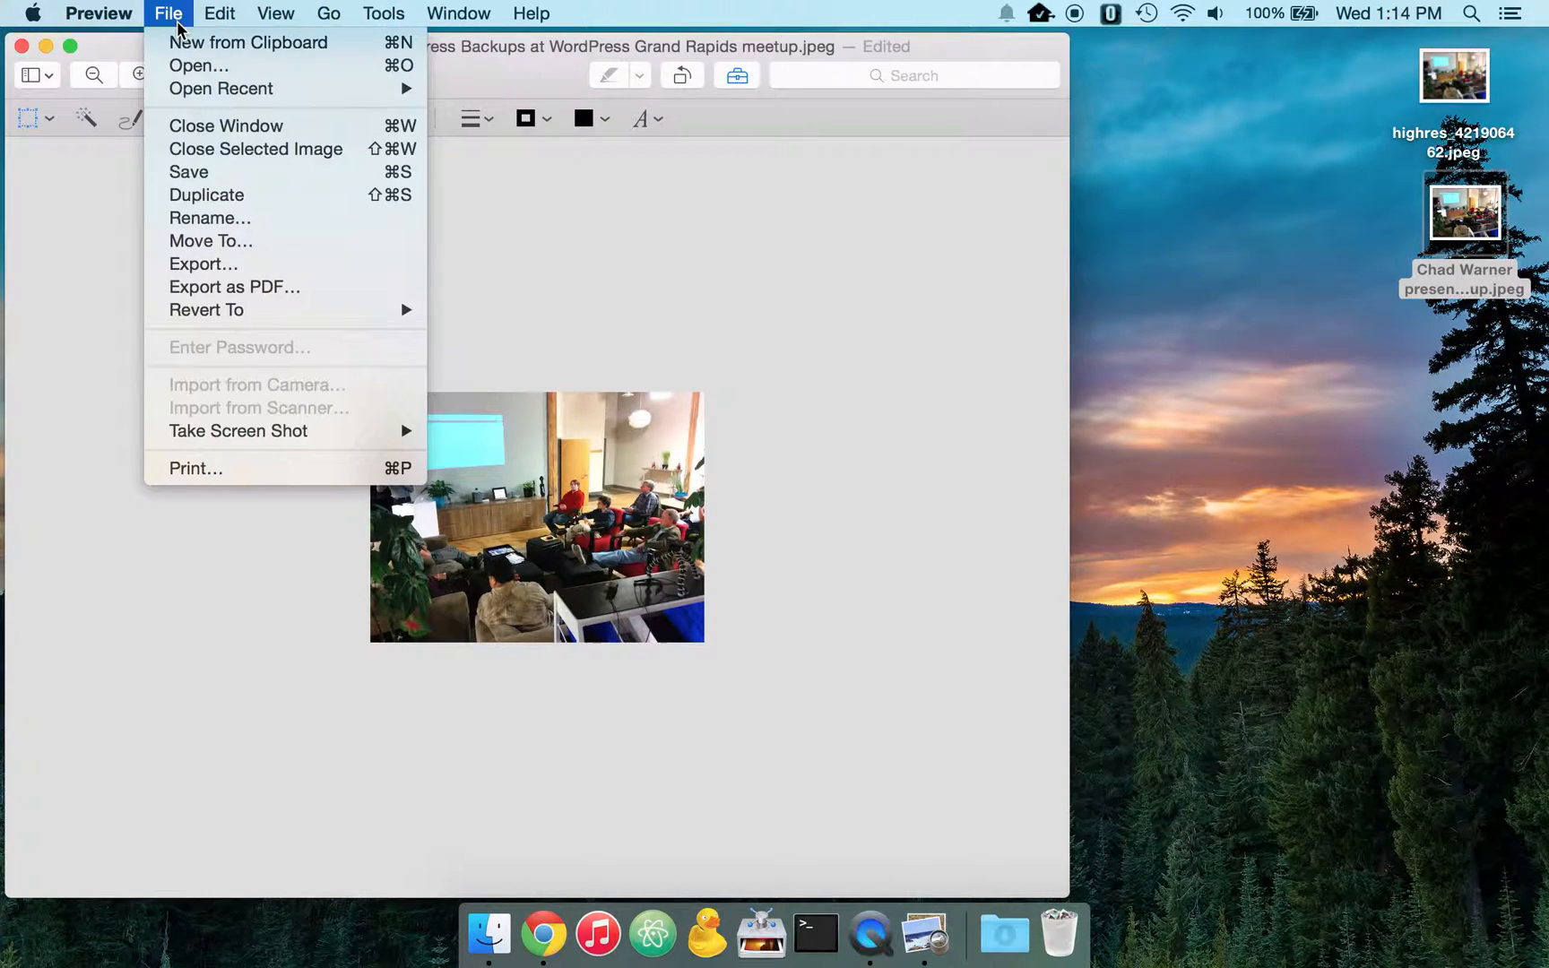
{"action": "left_click", "coordinate": [207, 268]}
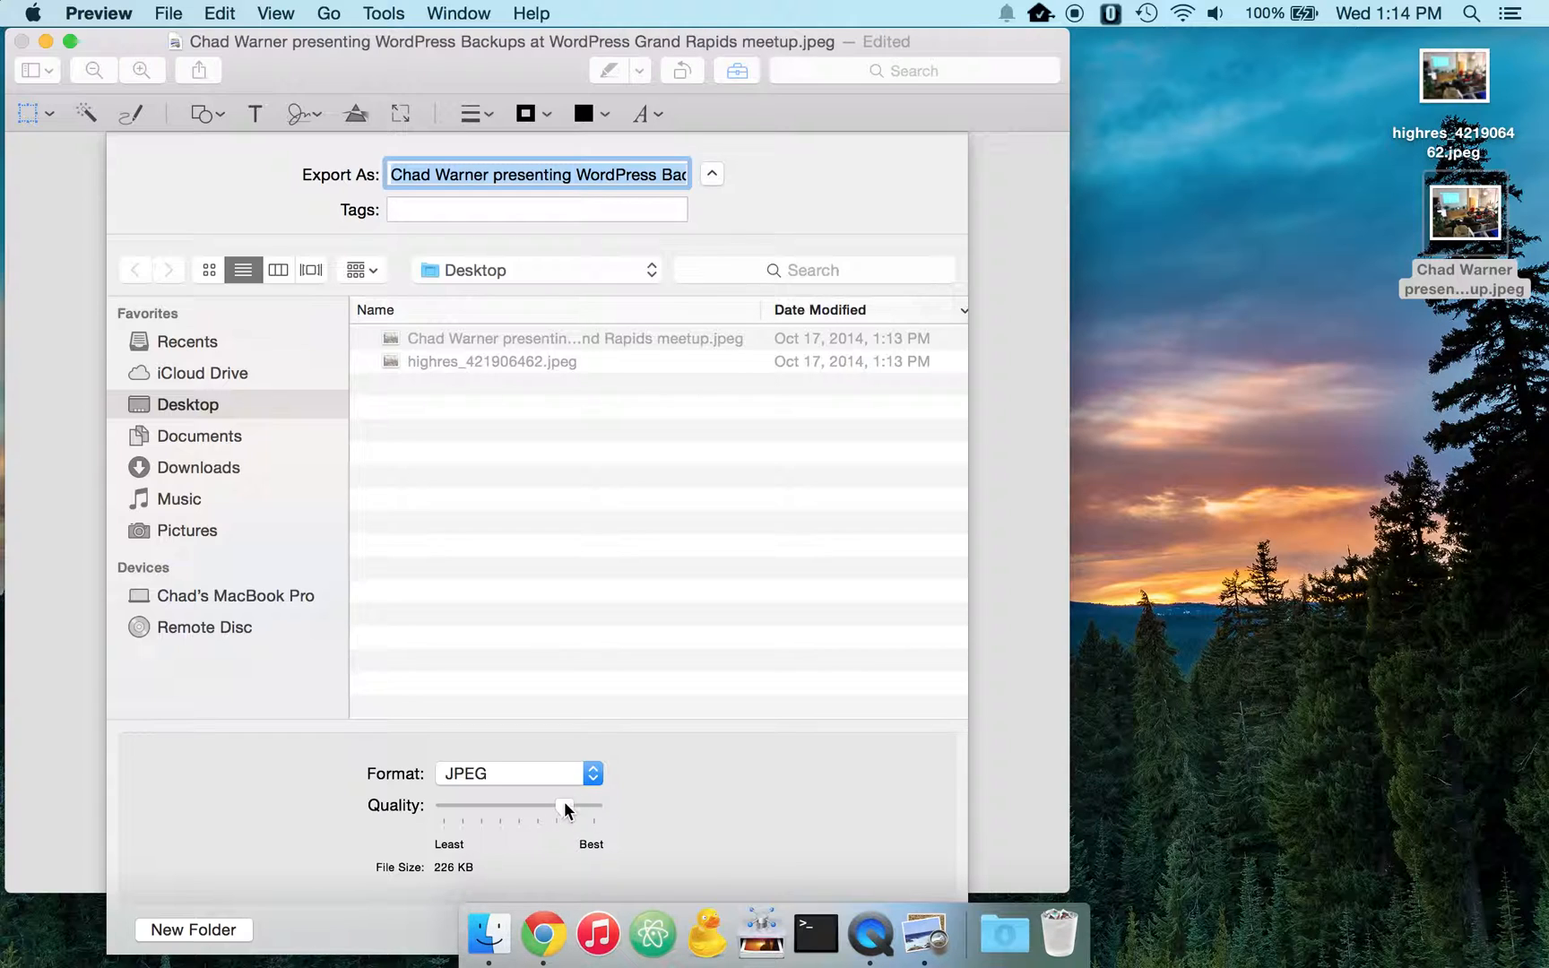
{"action": "left_click_drag", "start_coordinate": [565, 810], "coordinate": [515, 815]}
{"action": "key", "text": "Return"}
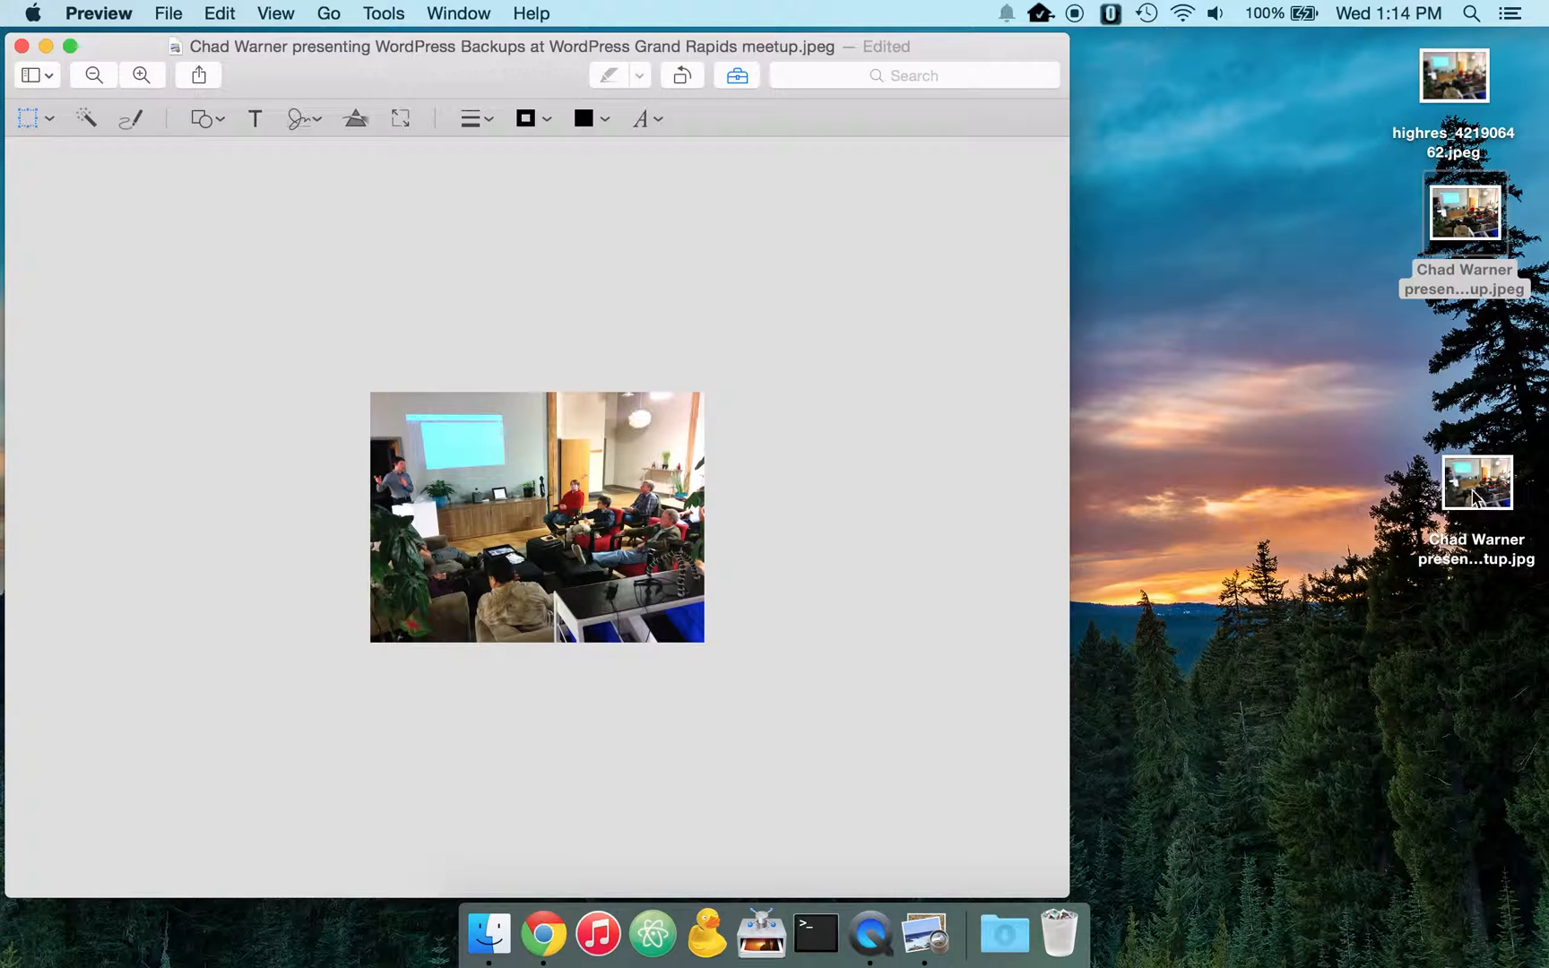
Step: Check the file size of the exported .jpg on the desktop in its file information
{"action": "left_click", "coordinate": [1466, 490]}
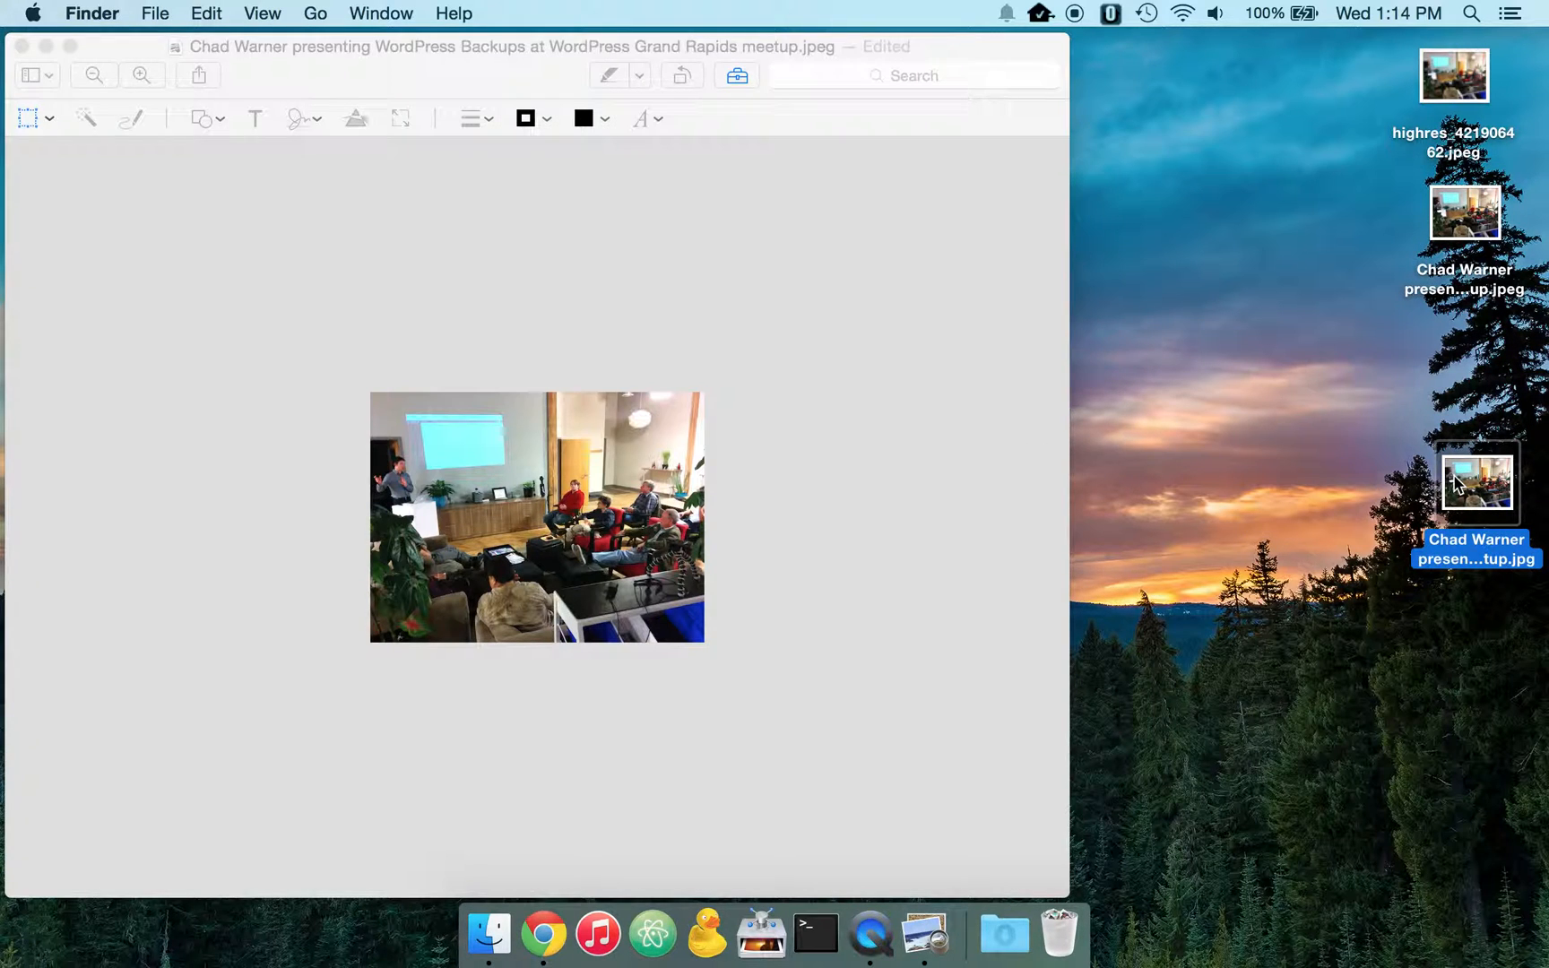
{"action": "key", "text": "super+i"}
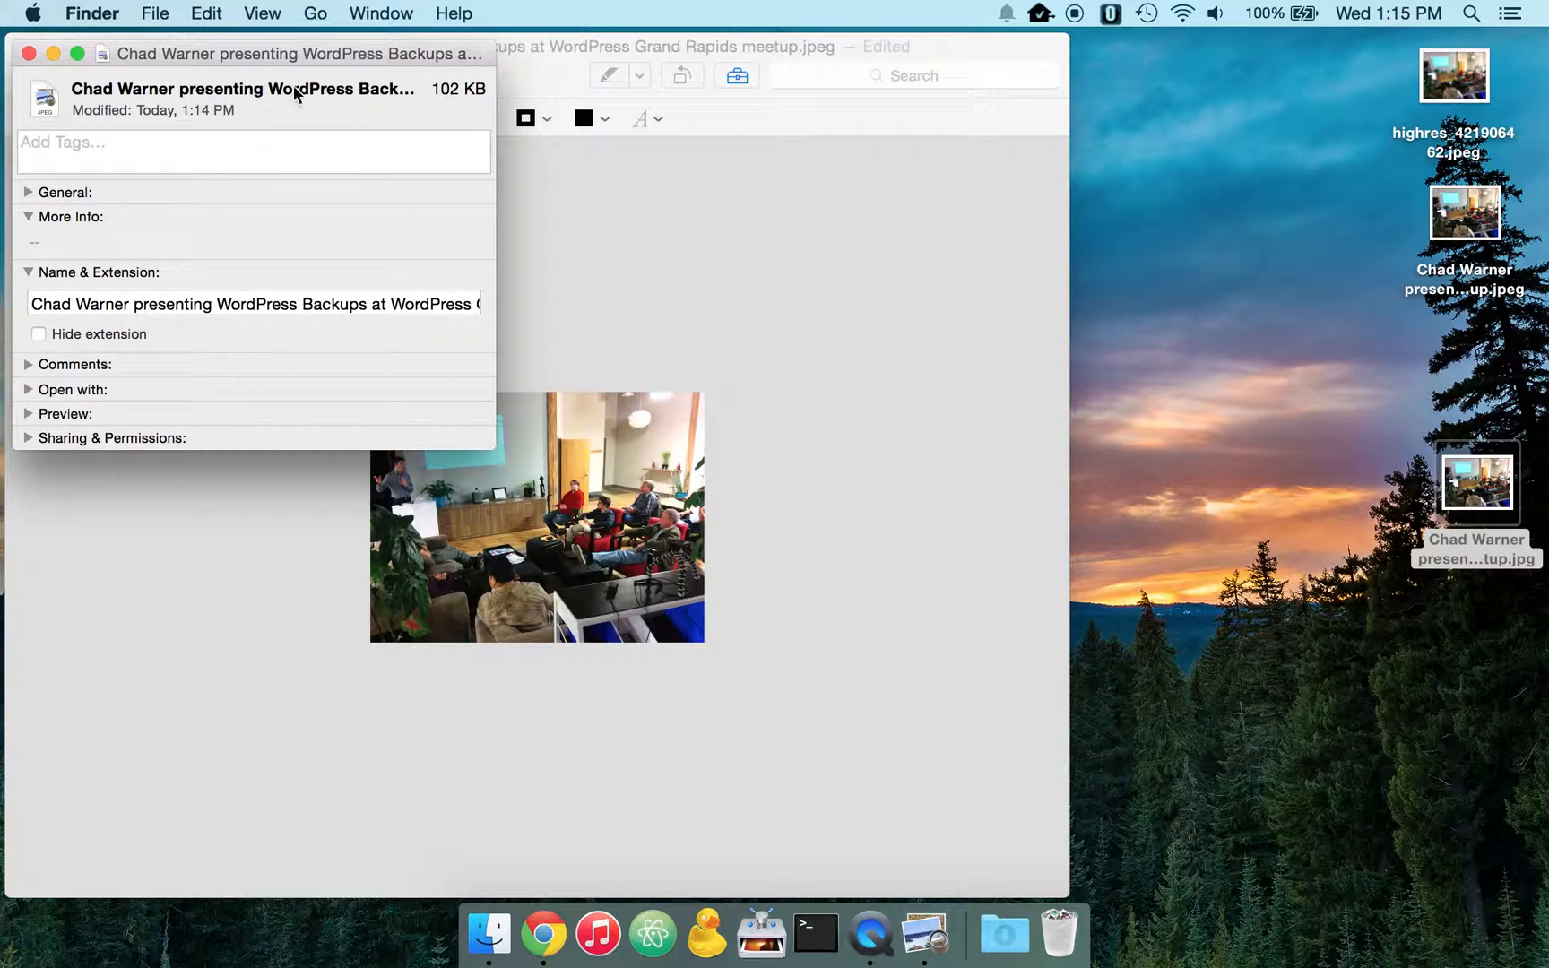
{"action": "key", "text": "super+w"}
Step: Quit Preview and return to the desktop
{"action": "left_click", "coordinate": [465, 61]}
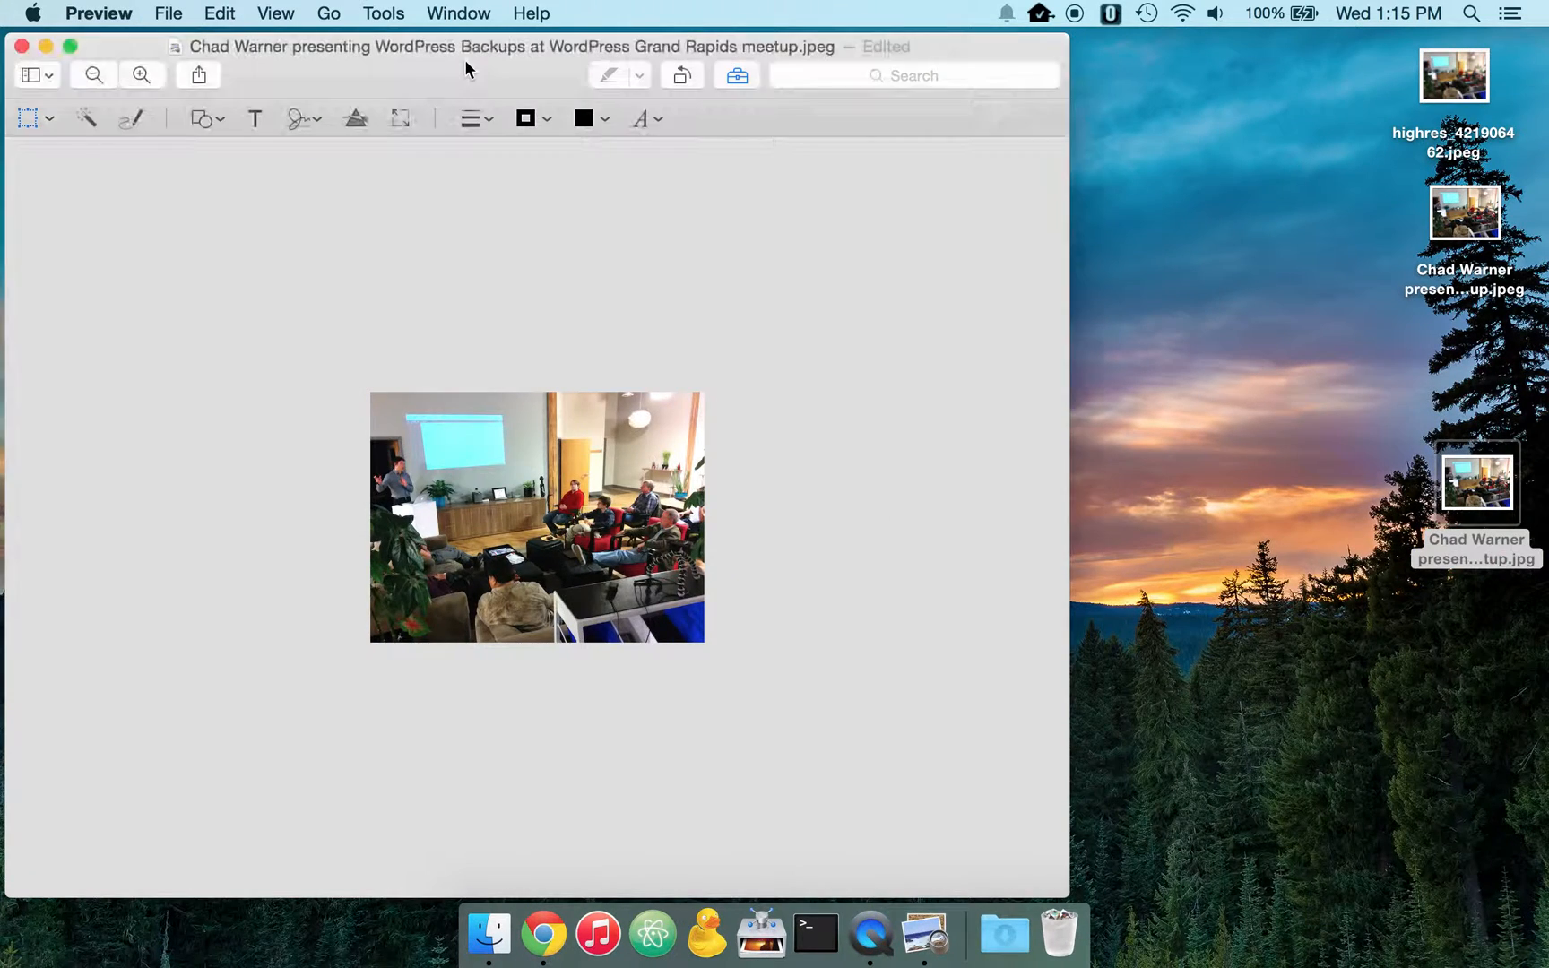
{"action": "key", "text": "super+q"}
{"action": "left_click", "coordinate": [574, 298]}
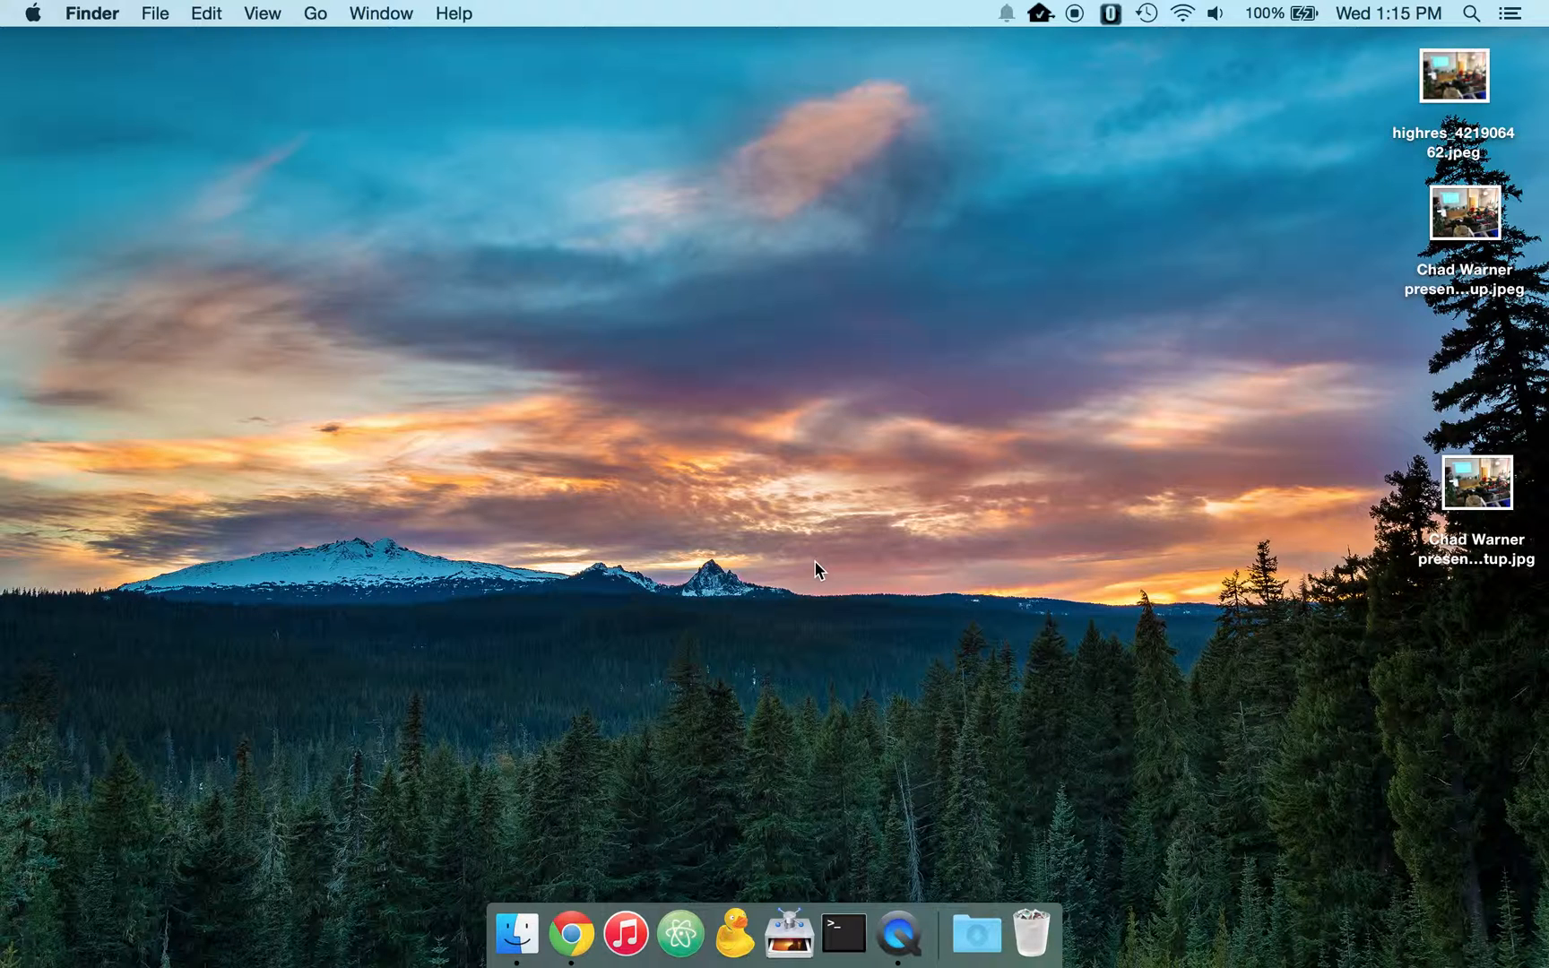
Step: Switch to the WordPress draft post in Chrome and upload the exported .jpg from the desktop as new media
{"action": "key", "text": "ctrl+Right"}
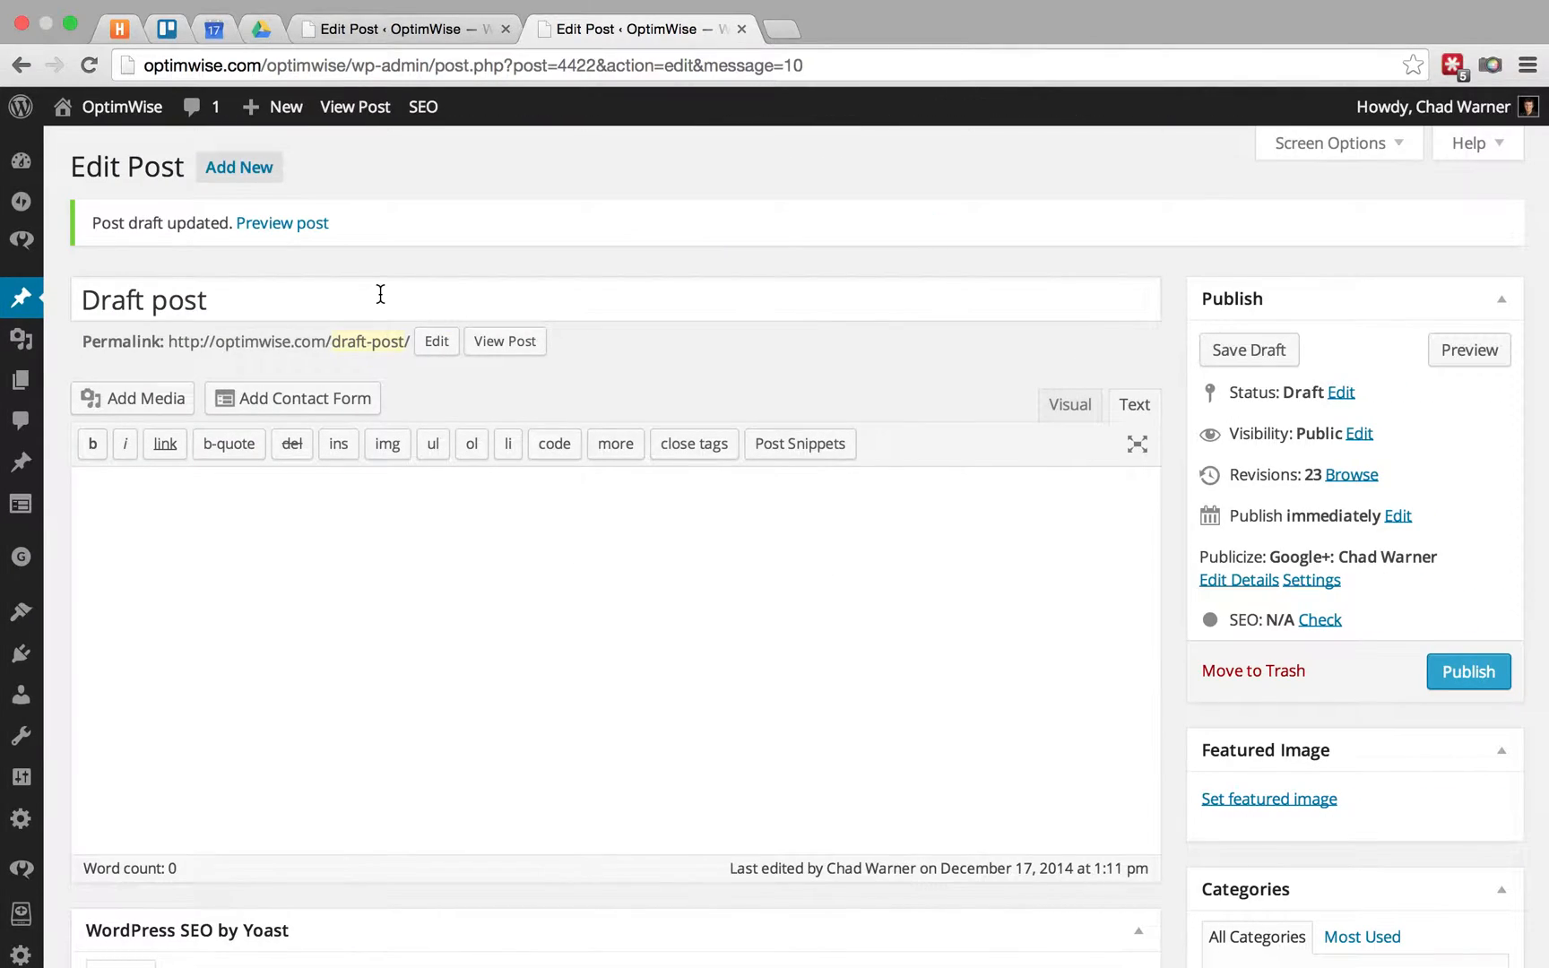
{"action": "left_click", "coordinate": [367, 508]}
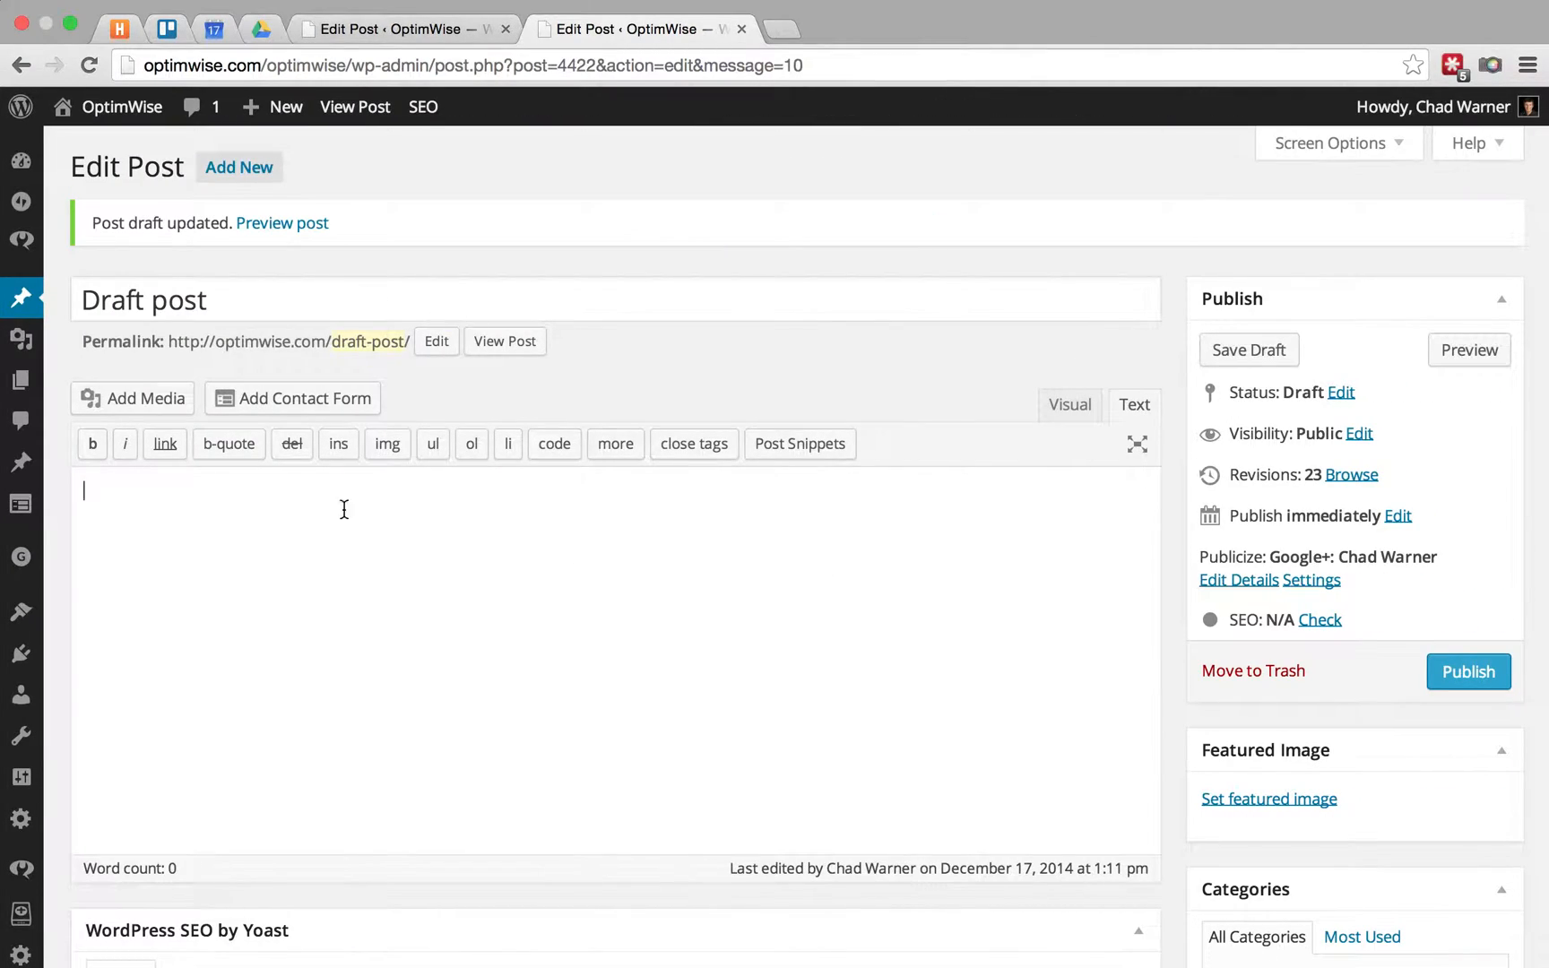
{"action": "left_click", "coordinate": [154, 415]}
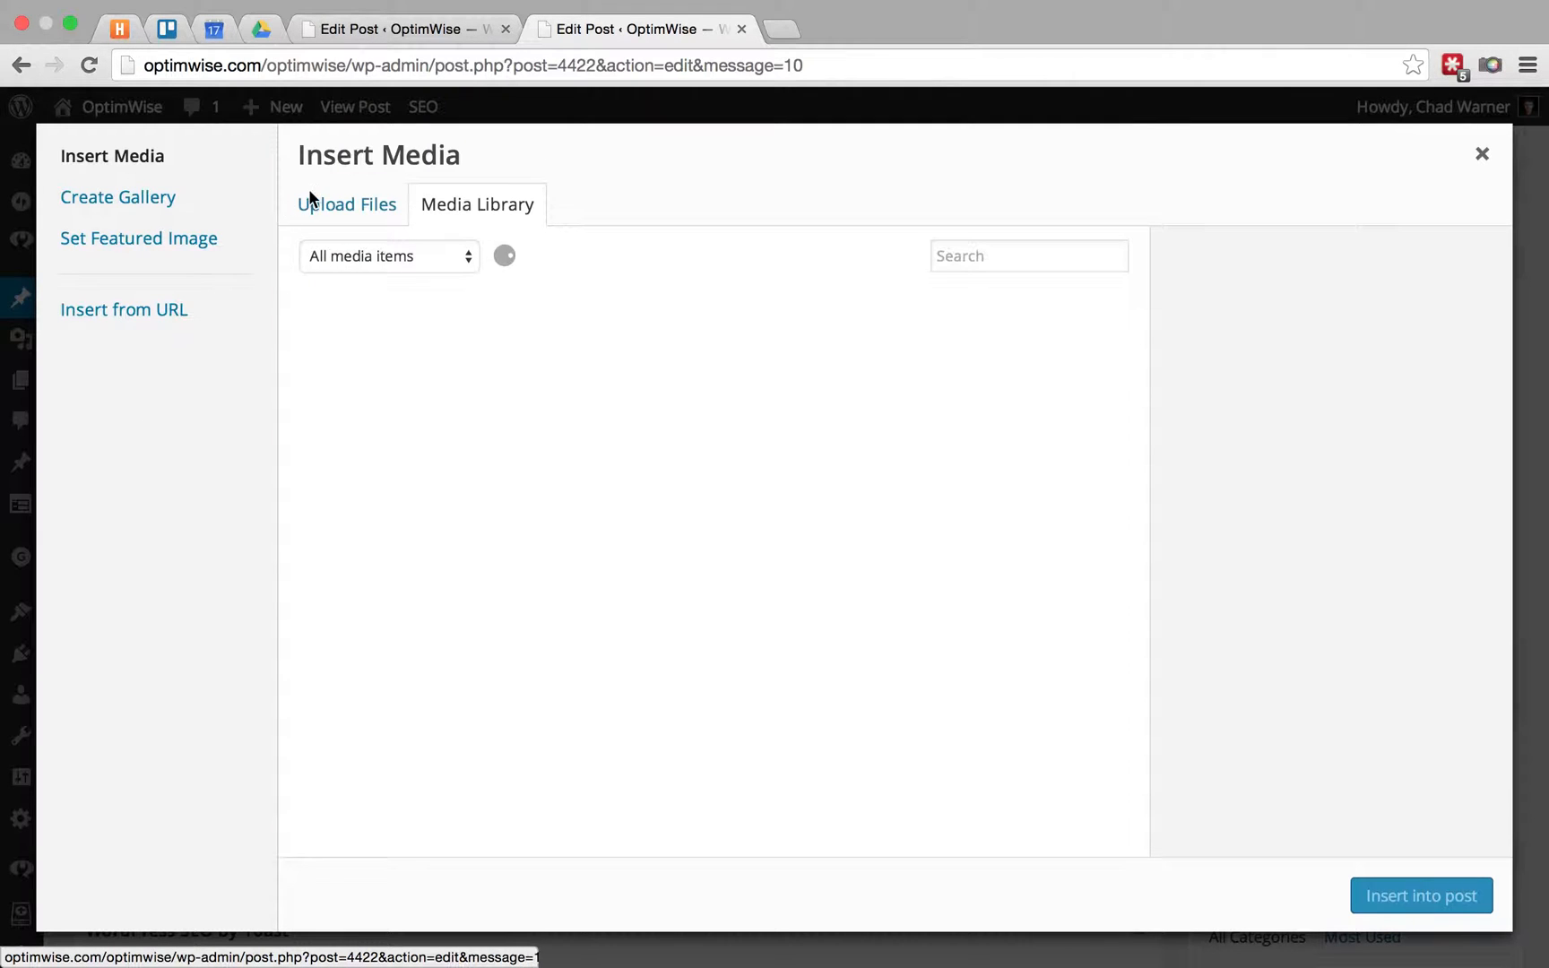
{"action": "left_click", "coordinate": [339, 213]}
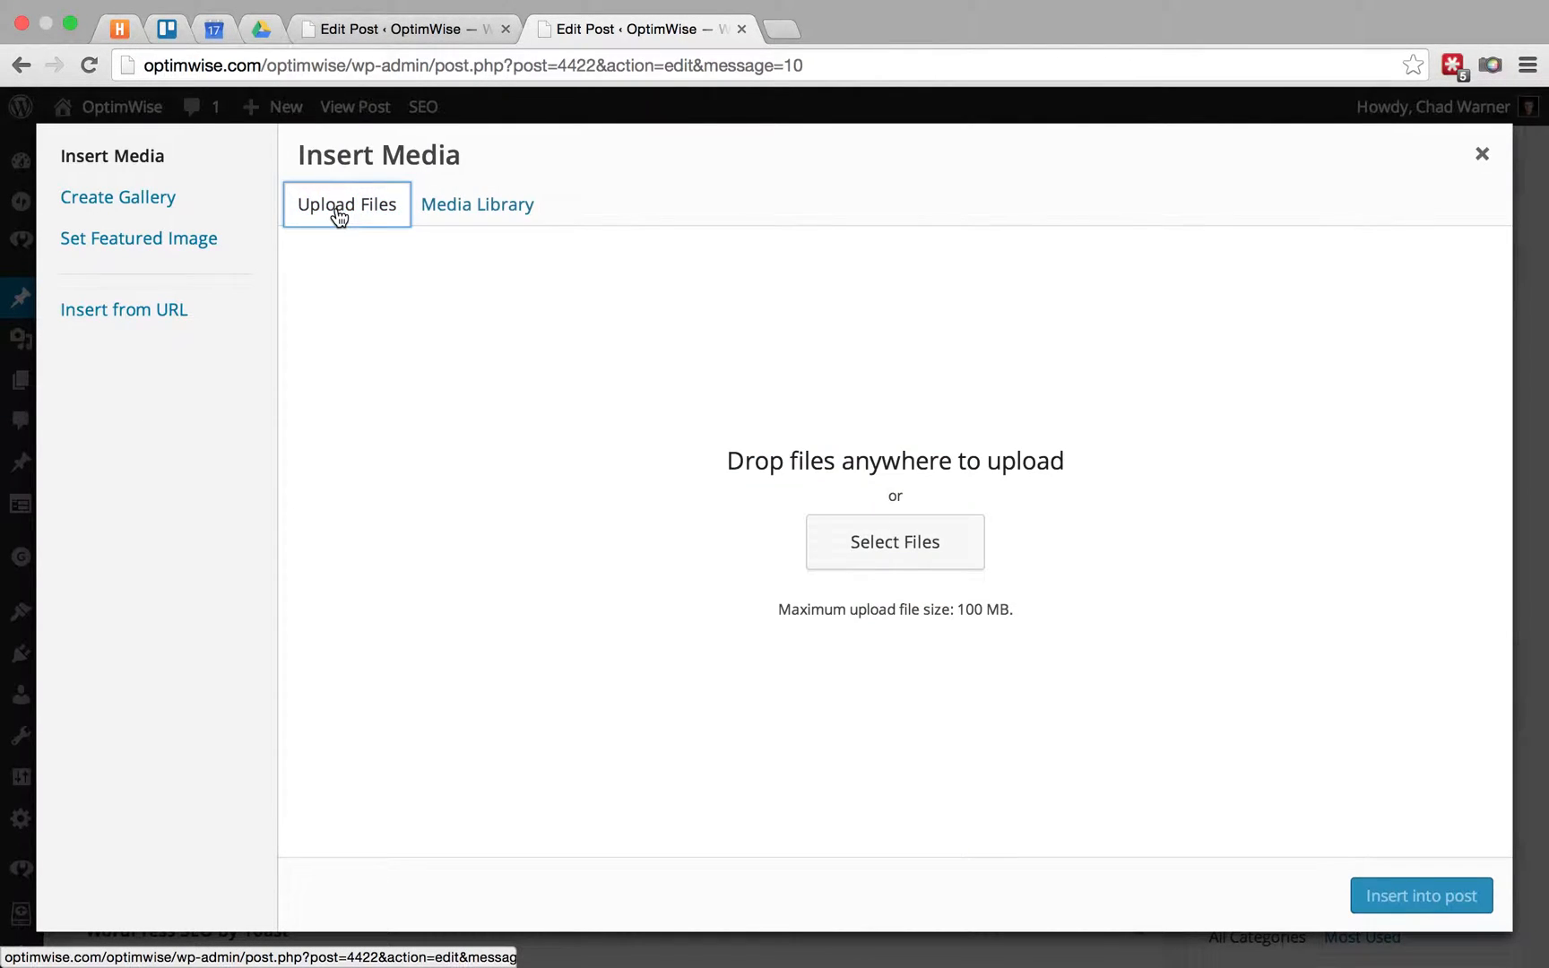
{"action": "left_click", "coordinate": [860, 543]}
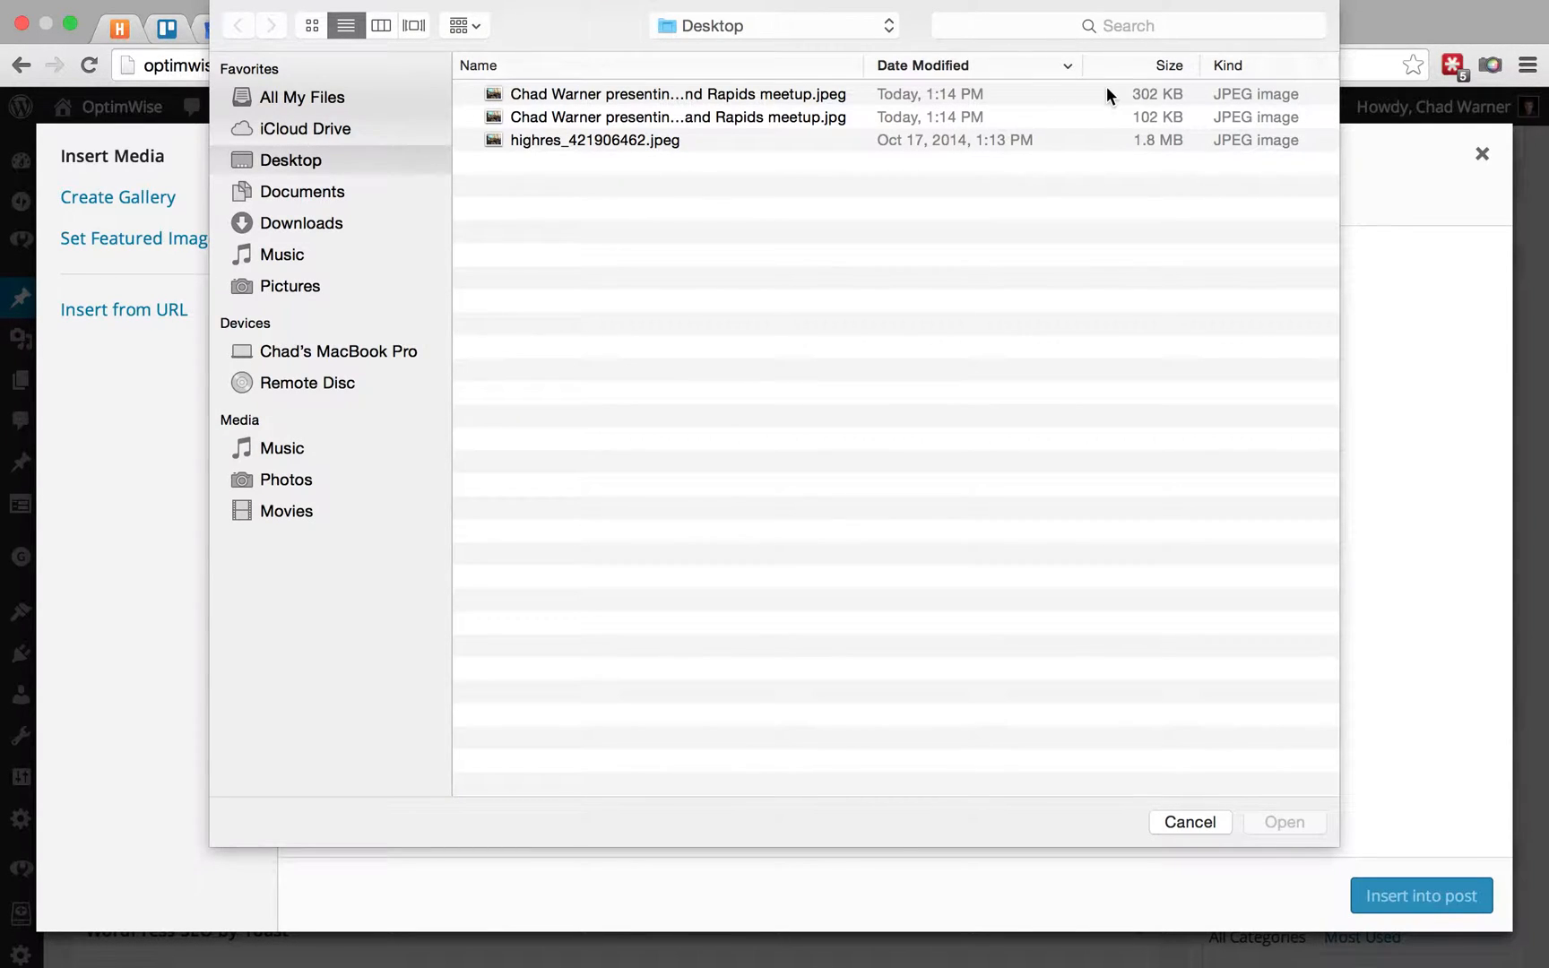
{"action": "left_click", "coordinate": [1085, 118]}
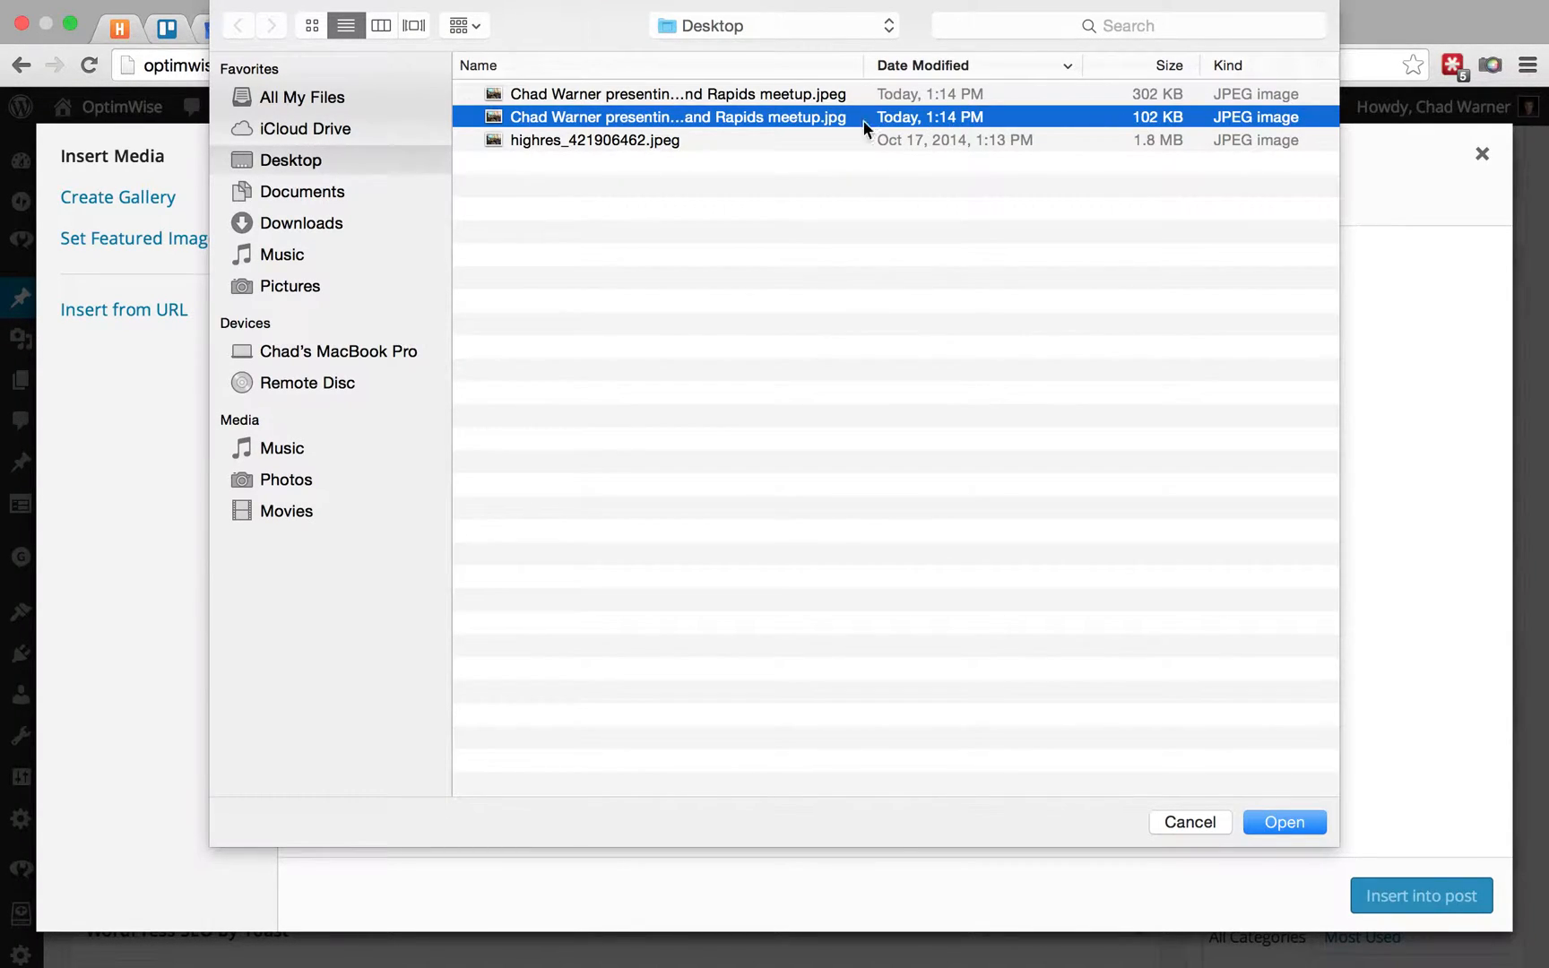
{"action": "double_click", "coordinate": [736, 115]}
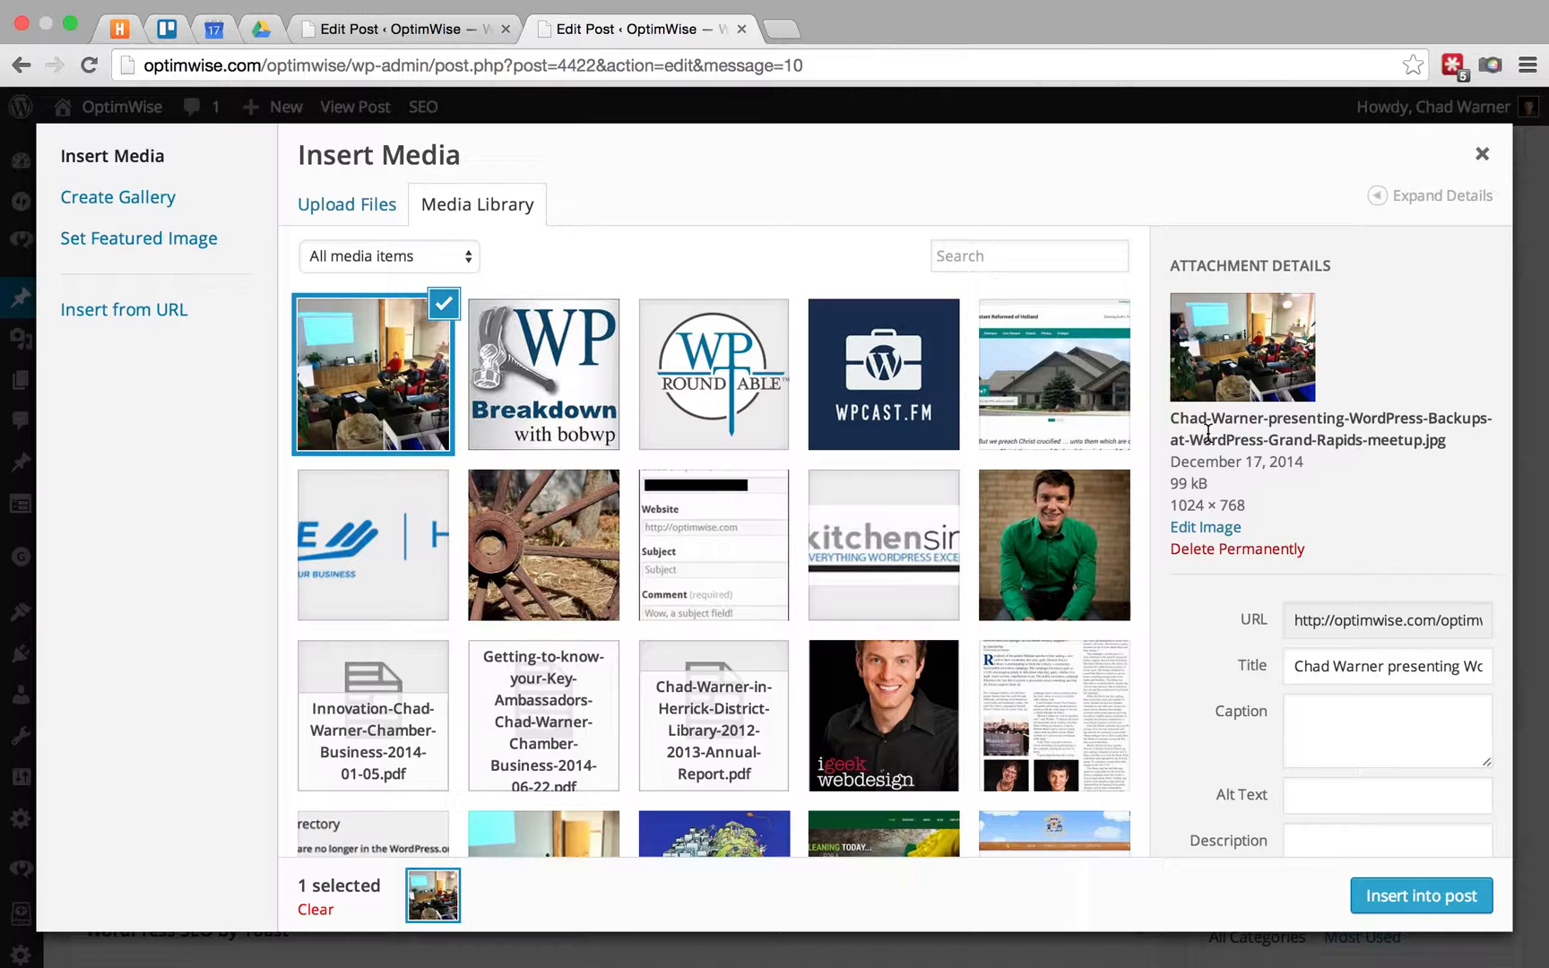
Step: Examine the uploaded image's file name and full title in the attachment details
{"action": "left_click_drag", "start_coordinate": [1174, 423], "coordinate": [1462, 444]}
{"action": "left_click", "coordinate": [1461, 444]}
{"action": "scroll", "coordinate": [1357, 448], "scroll_direction": "down", "scroll_amount": 2}
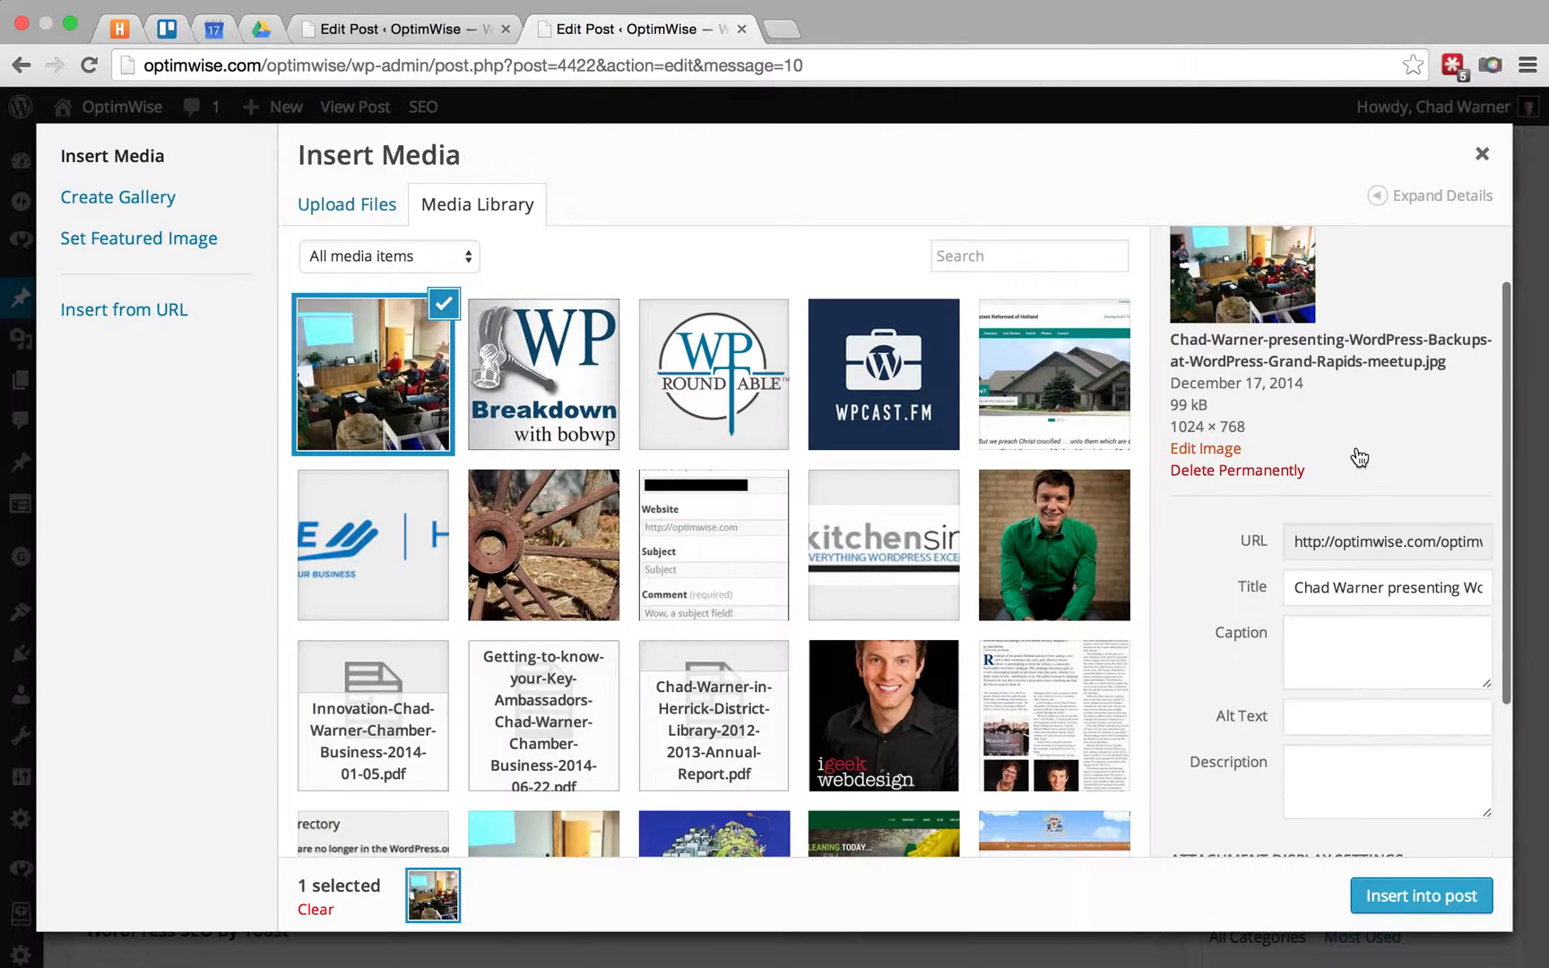
{"action": "left_click", "coordinate": [1295, 588]}
{"action": "key", "text": "End"}
{"action": "key", "text": "Home"}
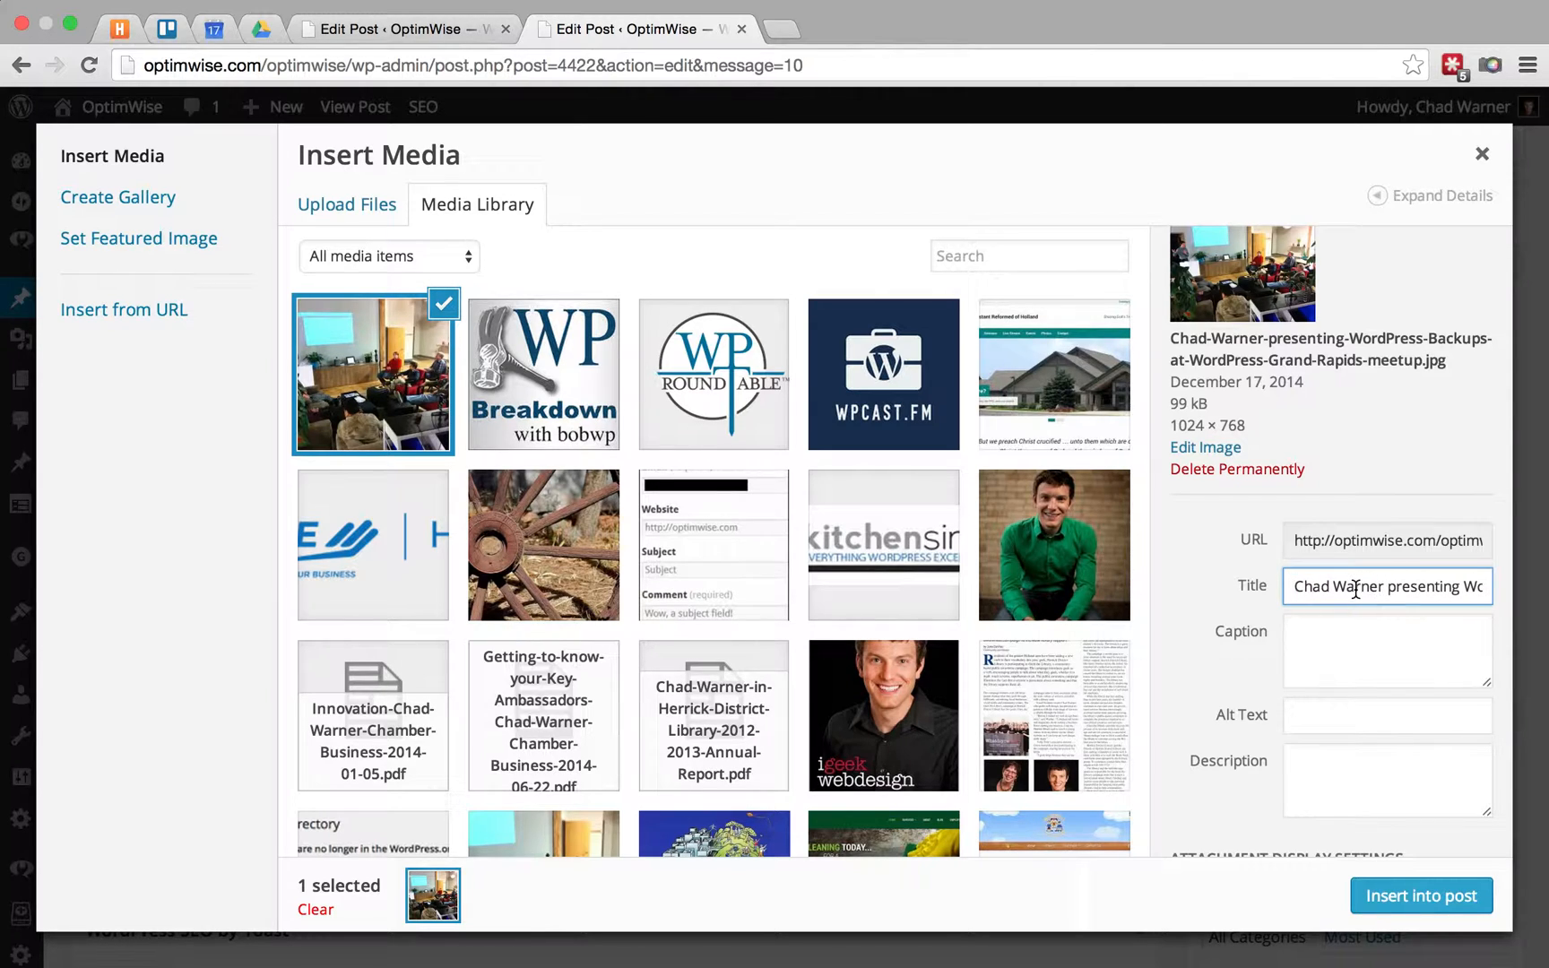
Step: Copy the uploaded image's full title into its alt text
{"action": "left_click", "coordinate": [1388, 586]}
{"action": "triple_click", "coordinate": [1336, 593]}
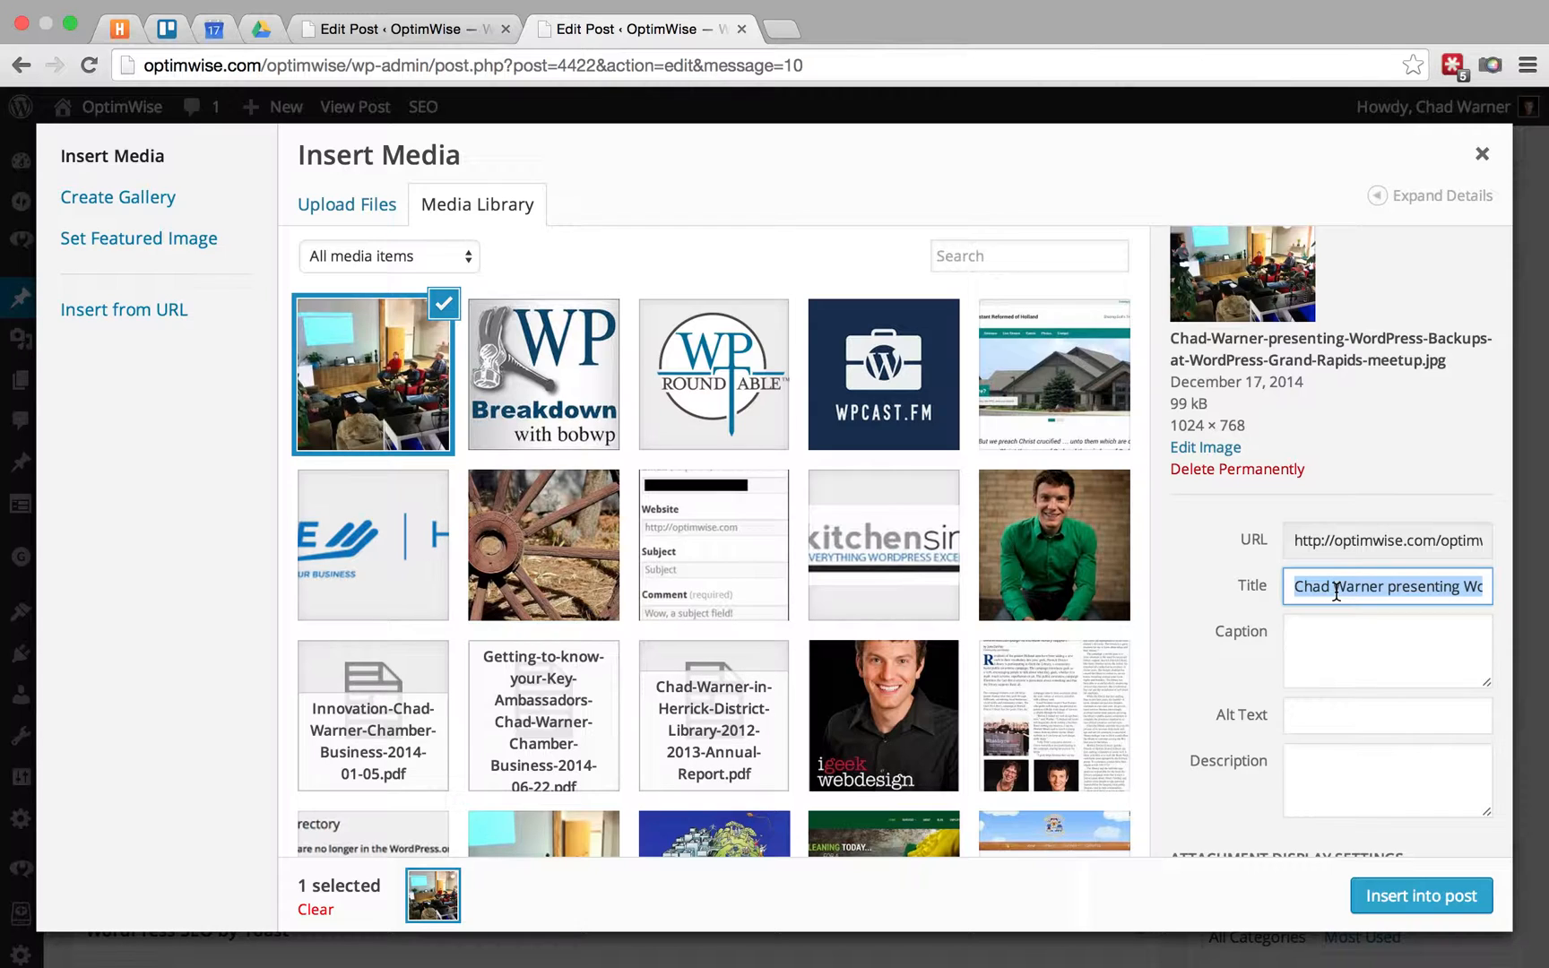
{"action": "left_click", "coordinate": [1318, 706]}
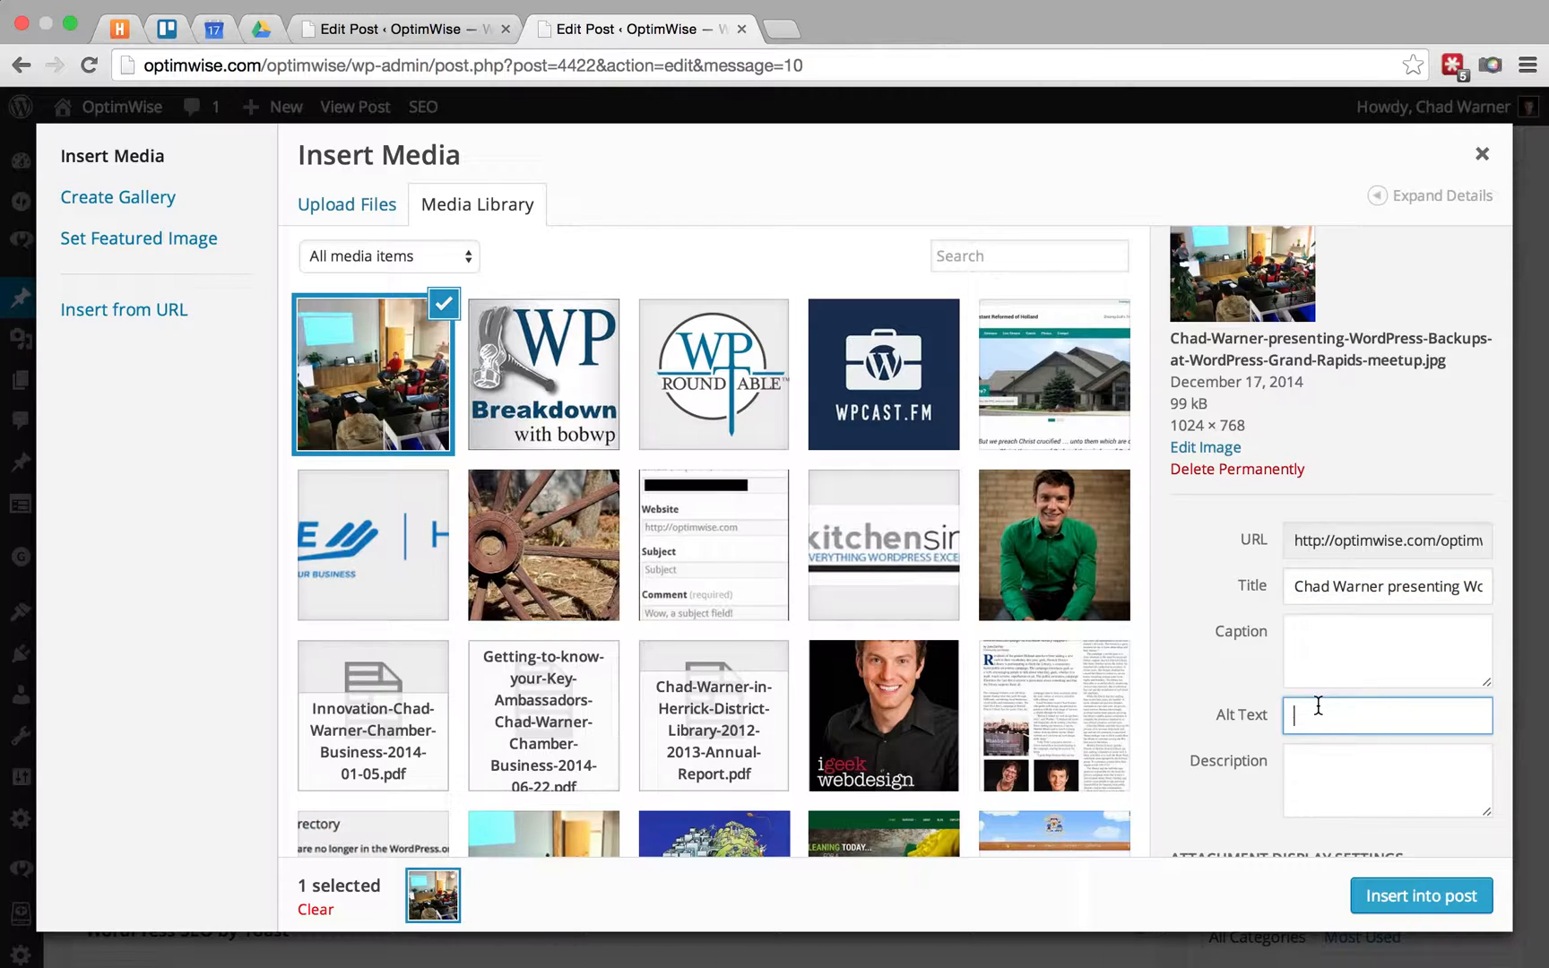
{"action": "type", "text": "Chad Warner presenting WordPress Backups at WordPress Grand Rapids meetup"}
{"action": "key", "text": "super+Left"}
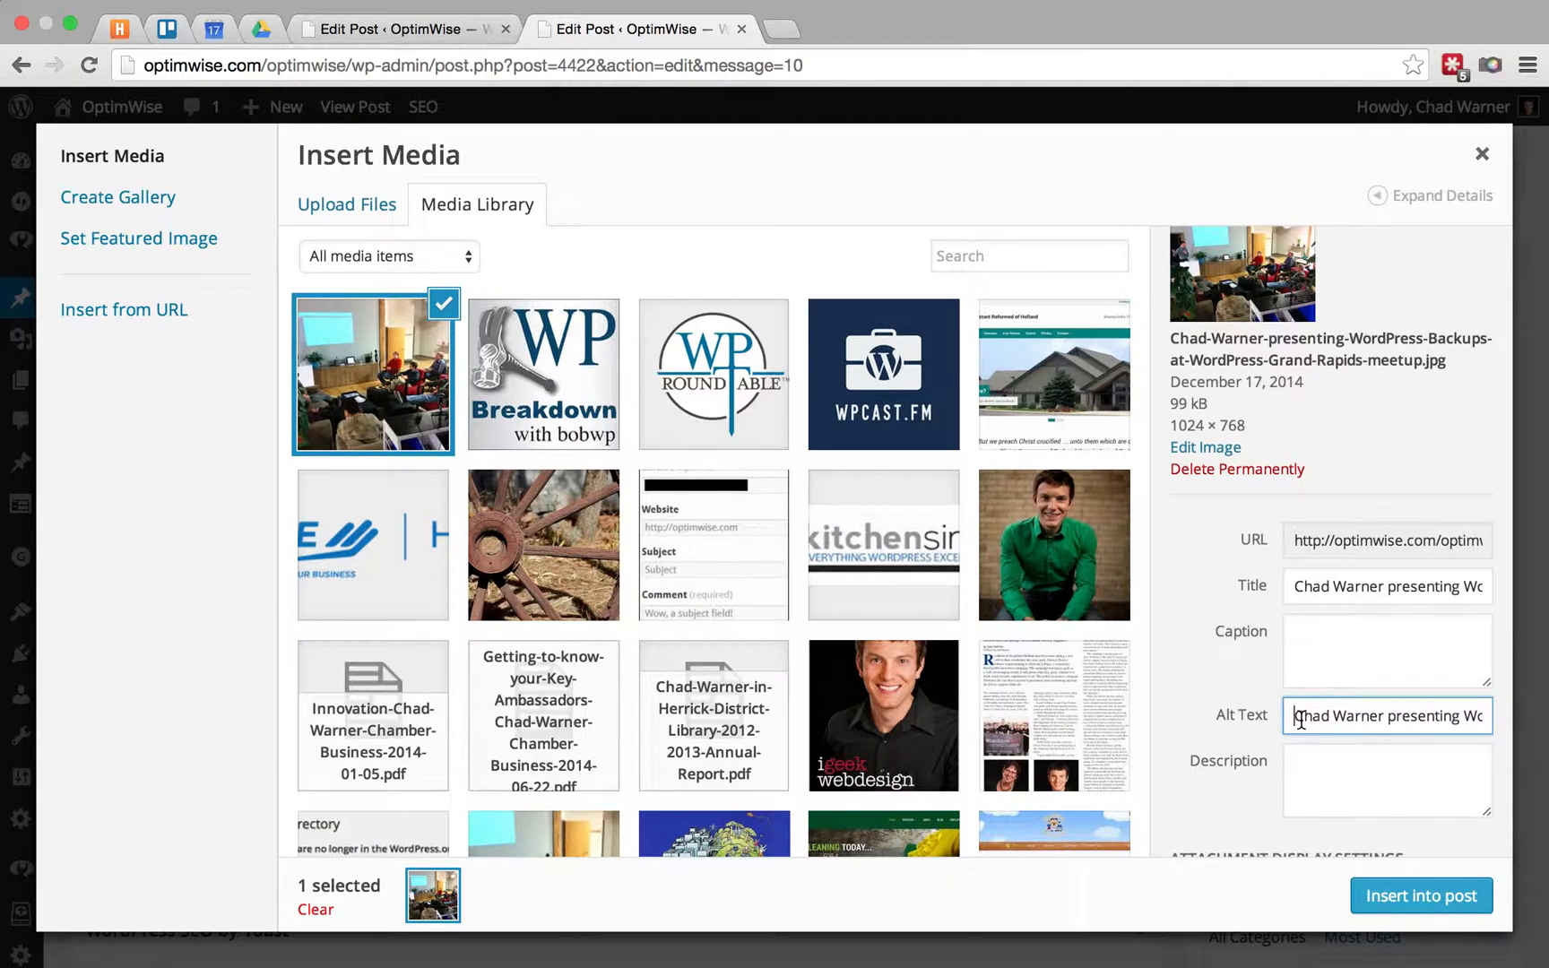
Step: Set the image's link target to None and insert it at full size, 1024 × 768, into the draft post
{"action": "scroll", "coordinate": [1320, 715], "scroll_direction": "down", "scroll_amount": 3}
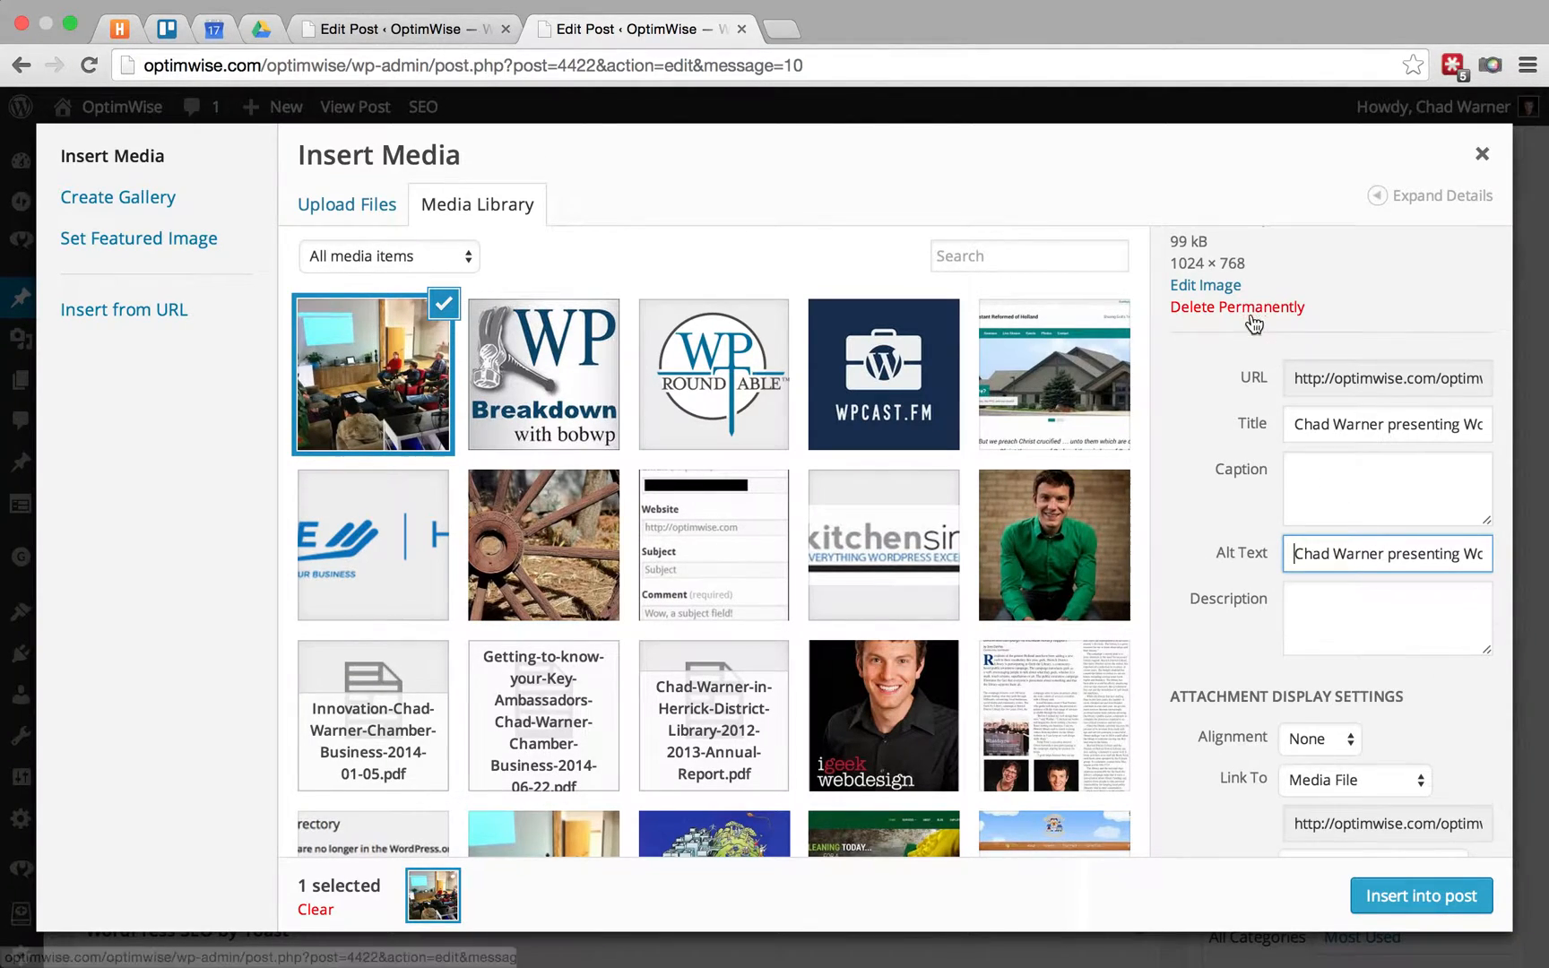
{"action": "scroll", "coordinate": [1325, 377], "scroll_direction": "up", "scroll_amount": 3}
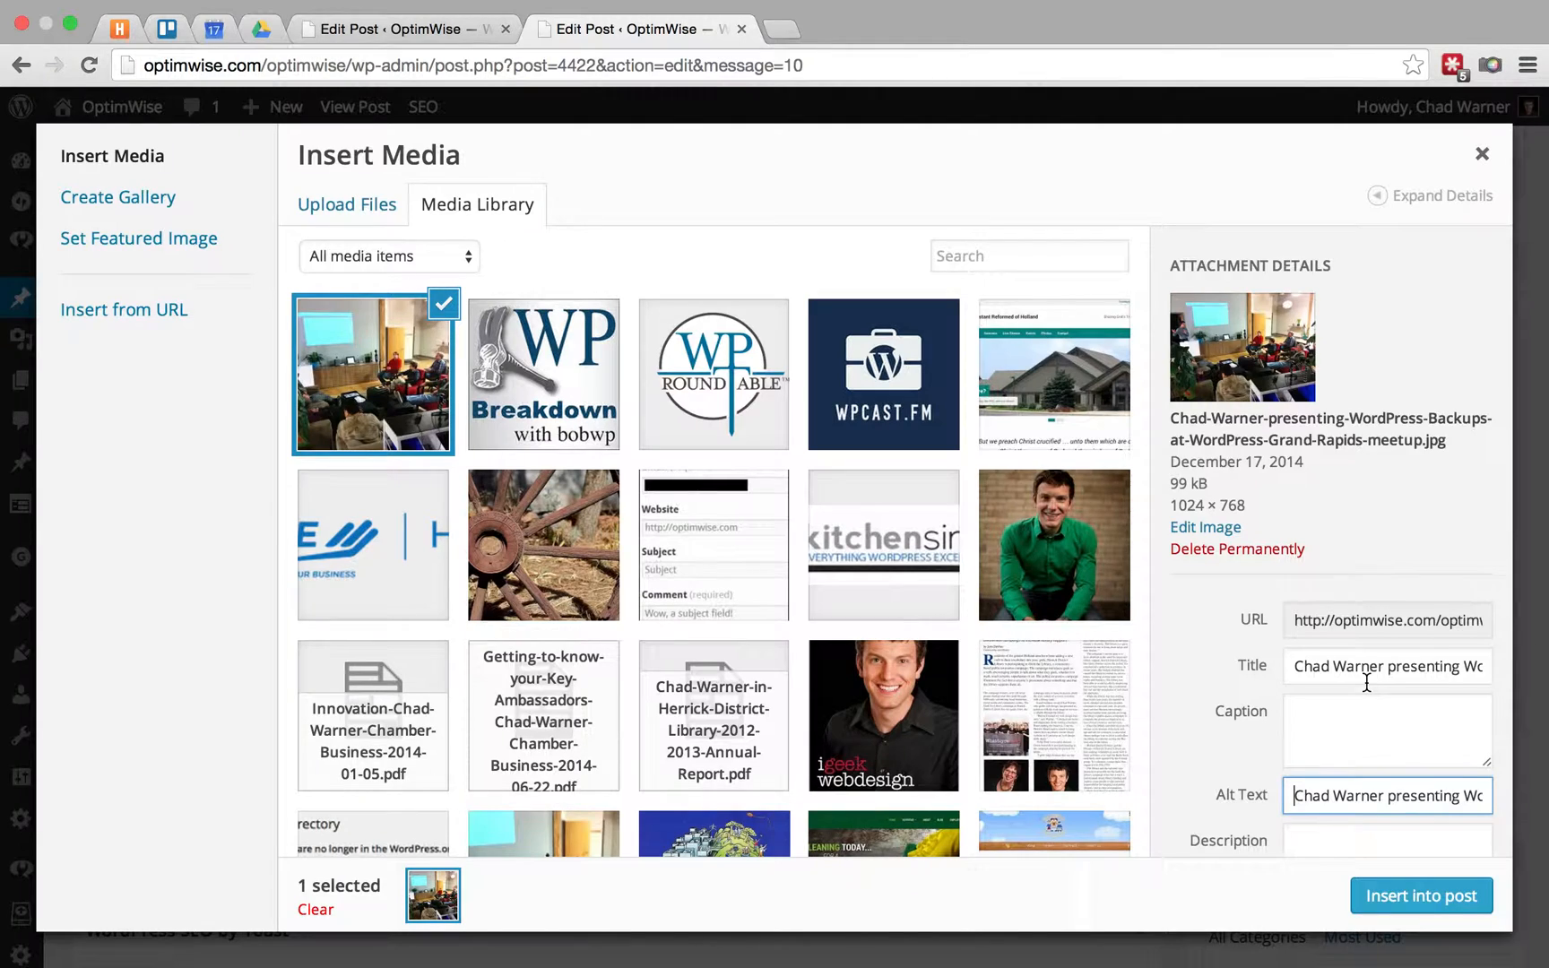
{"action": "scroll", "coordinate": [1363, 681], "scroll_direction": "down", "scroll_amount": 3}
{"action": "scroll", "coordinate": [1292, 606], "scroll_direction": "down", "scroll_amount": 2}
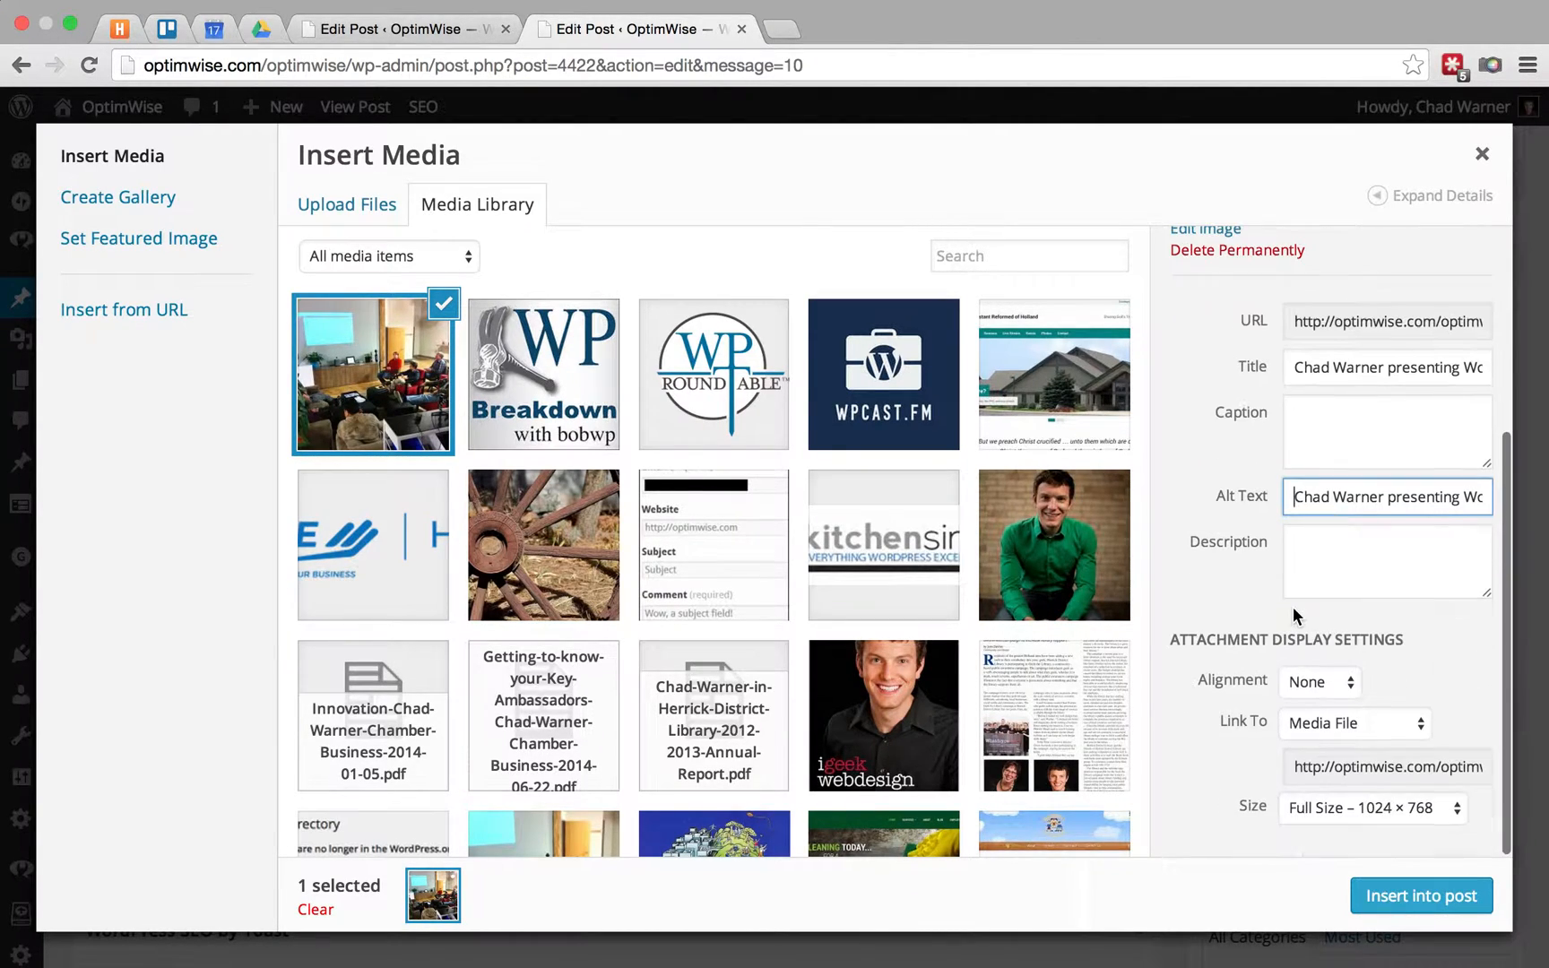
{"action": "left_click", "coordinate": [1313, 726]}
{"action": "left_click", "coordinate": [1313, 778]}
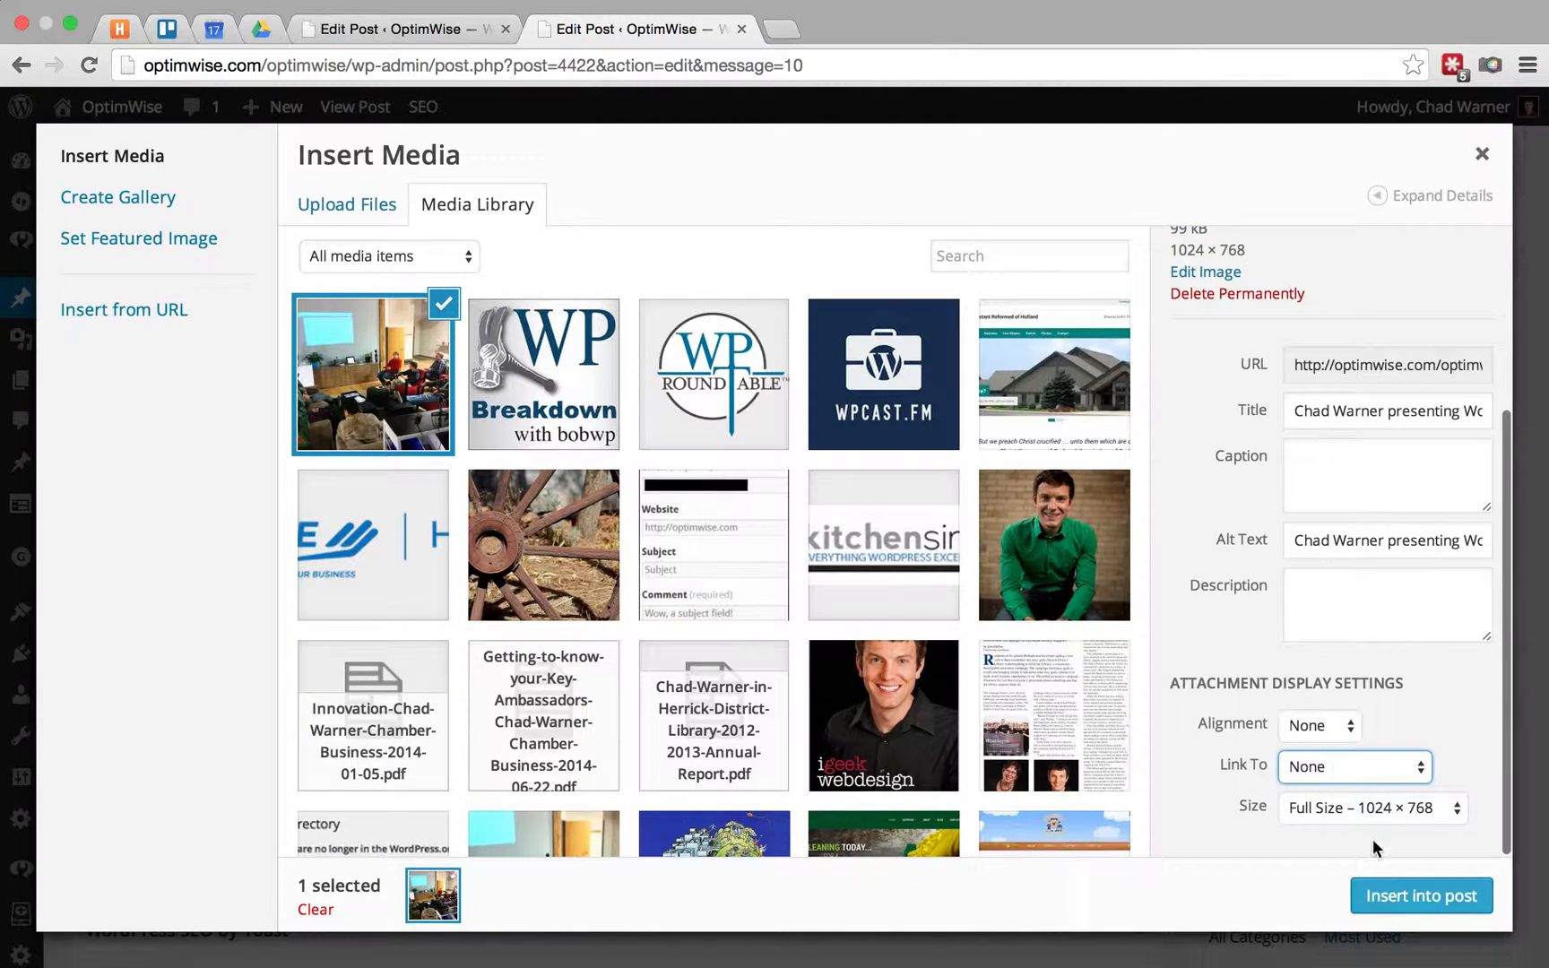
{"action": "left_click", "coordinate": [1385, 901]}
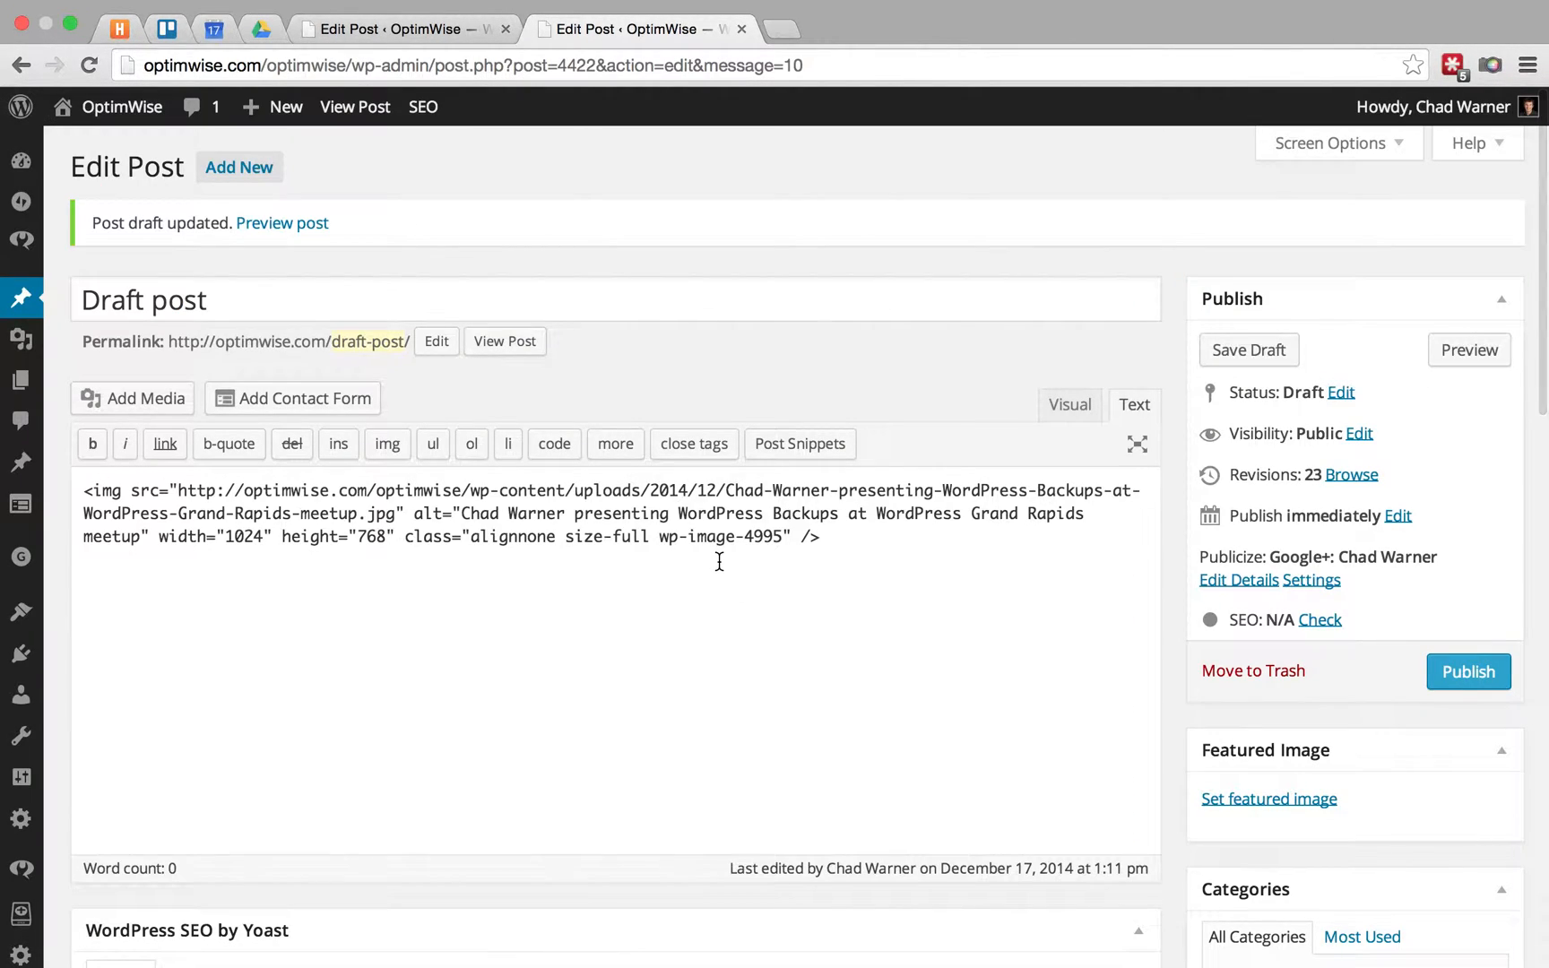
Step: Examine the inserted photo in the visual editor and its file name and alt text in the post's HTML, then return to the visual view
{"action": "left_click", "coordinate": [1071, 408]}
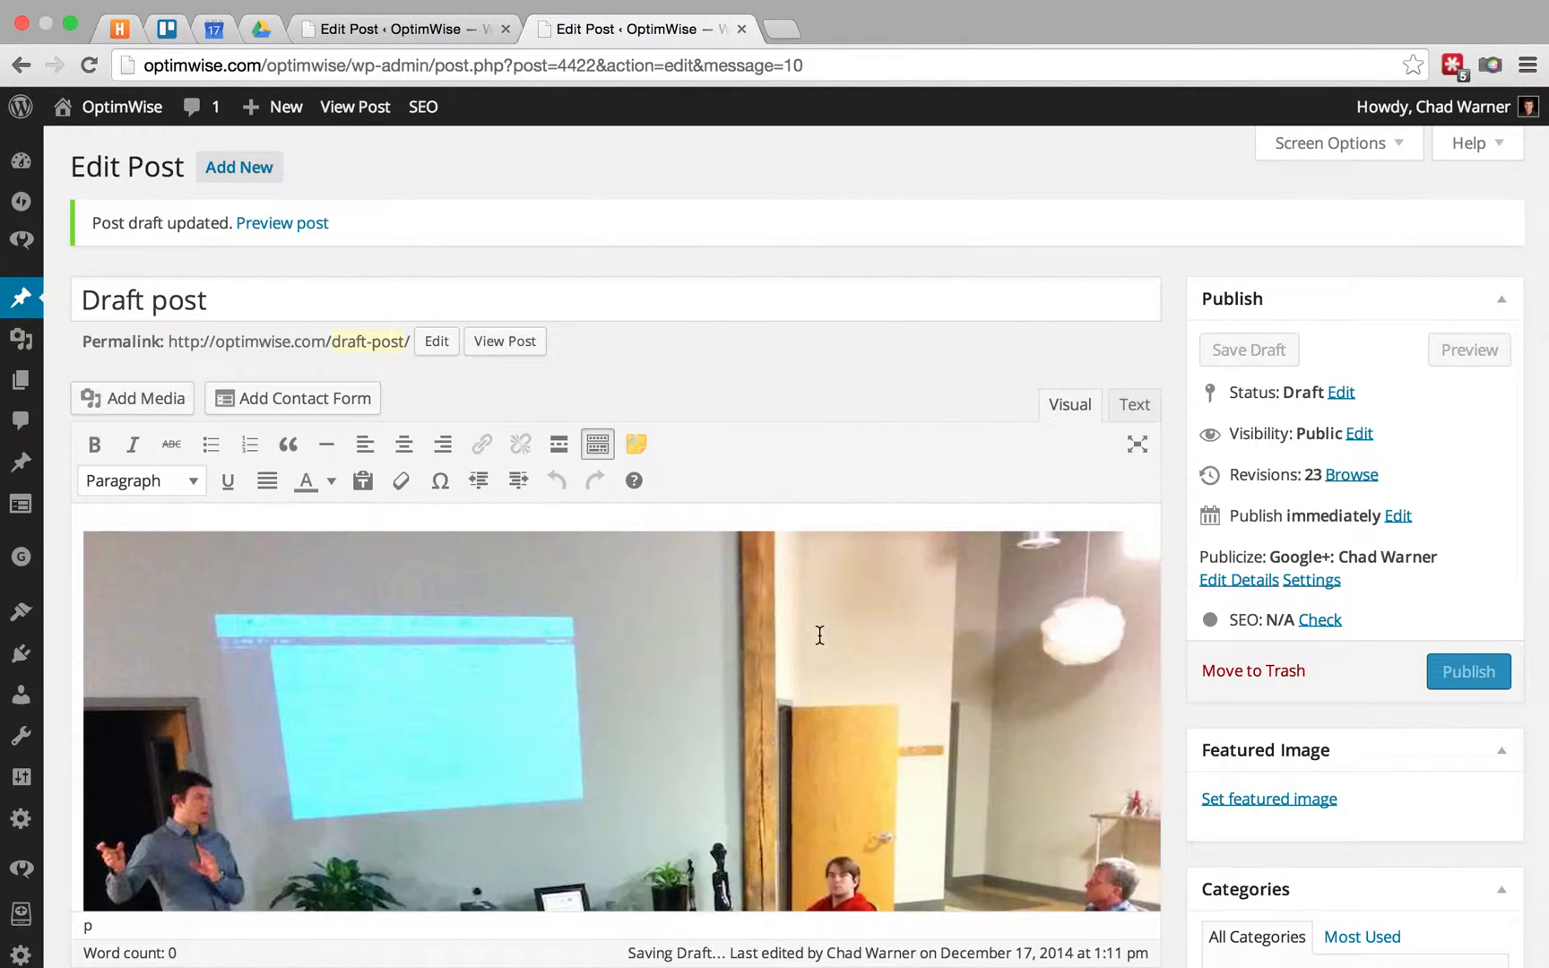
{"action": "scroll", "coordinate": [819, 635], "scroll_direction": "down", "scroll_amount": 5}
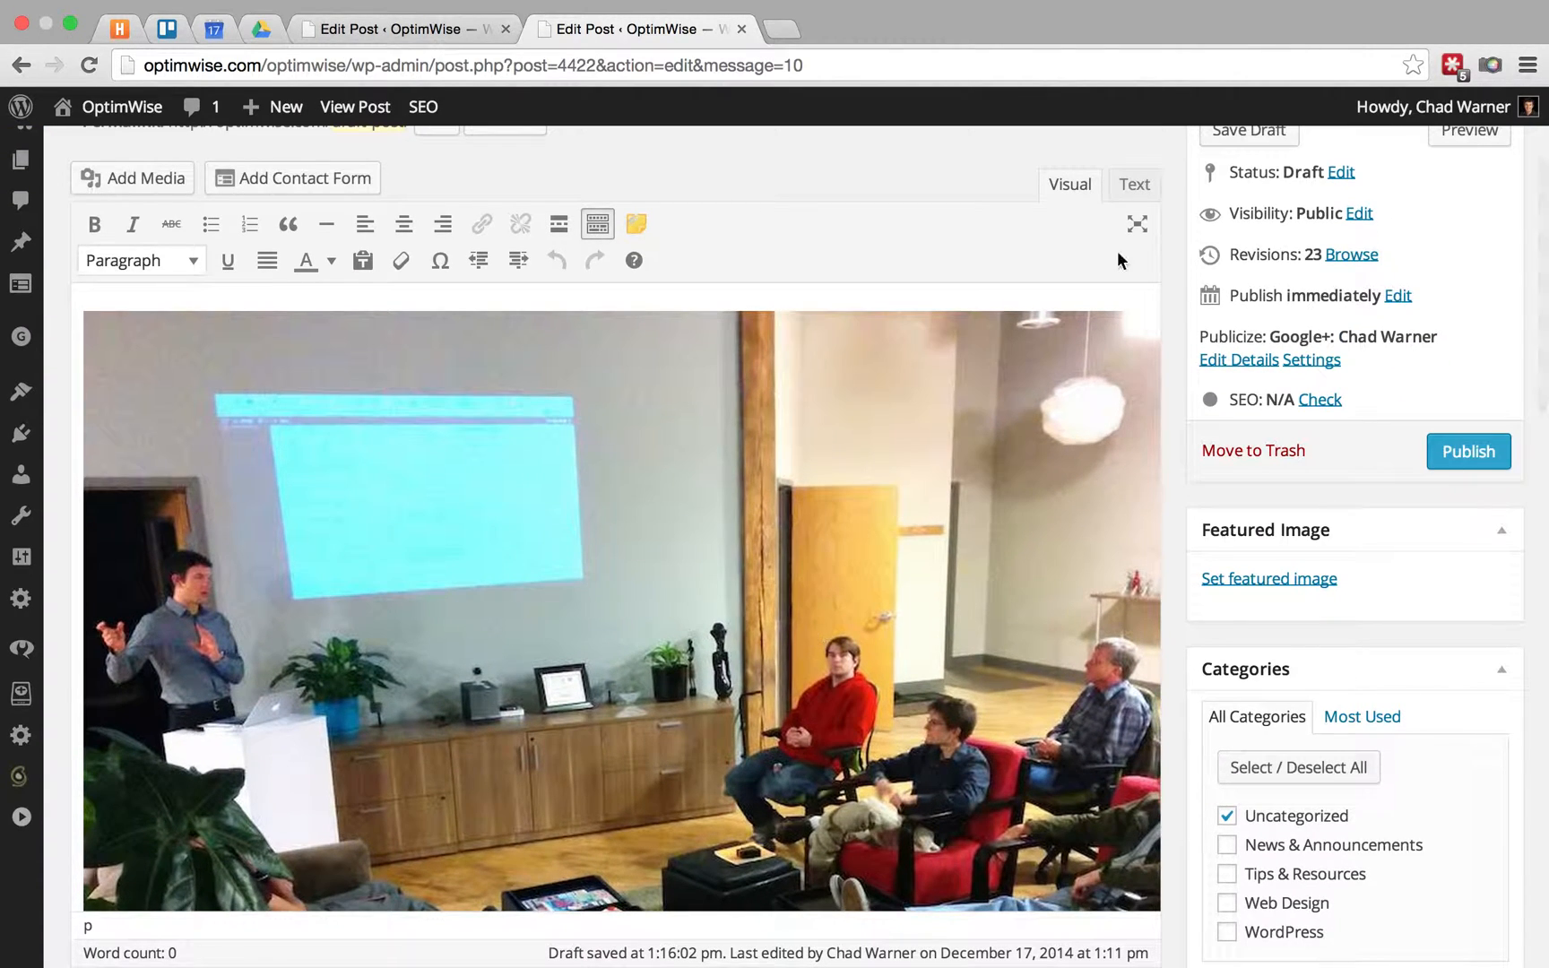
{"action": "left_click", "coordinate": [1134, 186]}
{"action": "scroll", "coordinate": [677, 343], "scroll_direction": "up", "scroll_amount": 3}
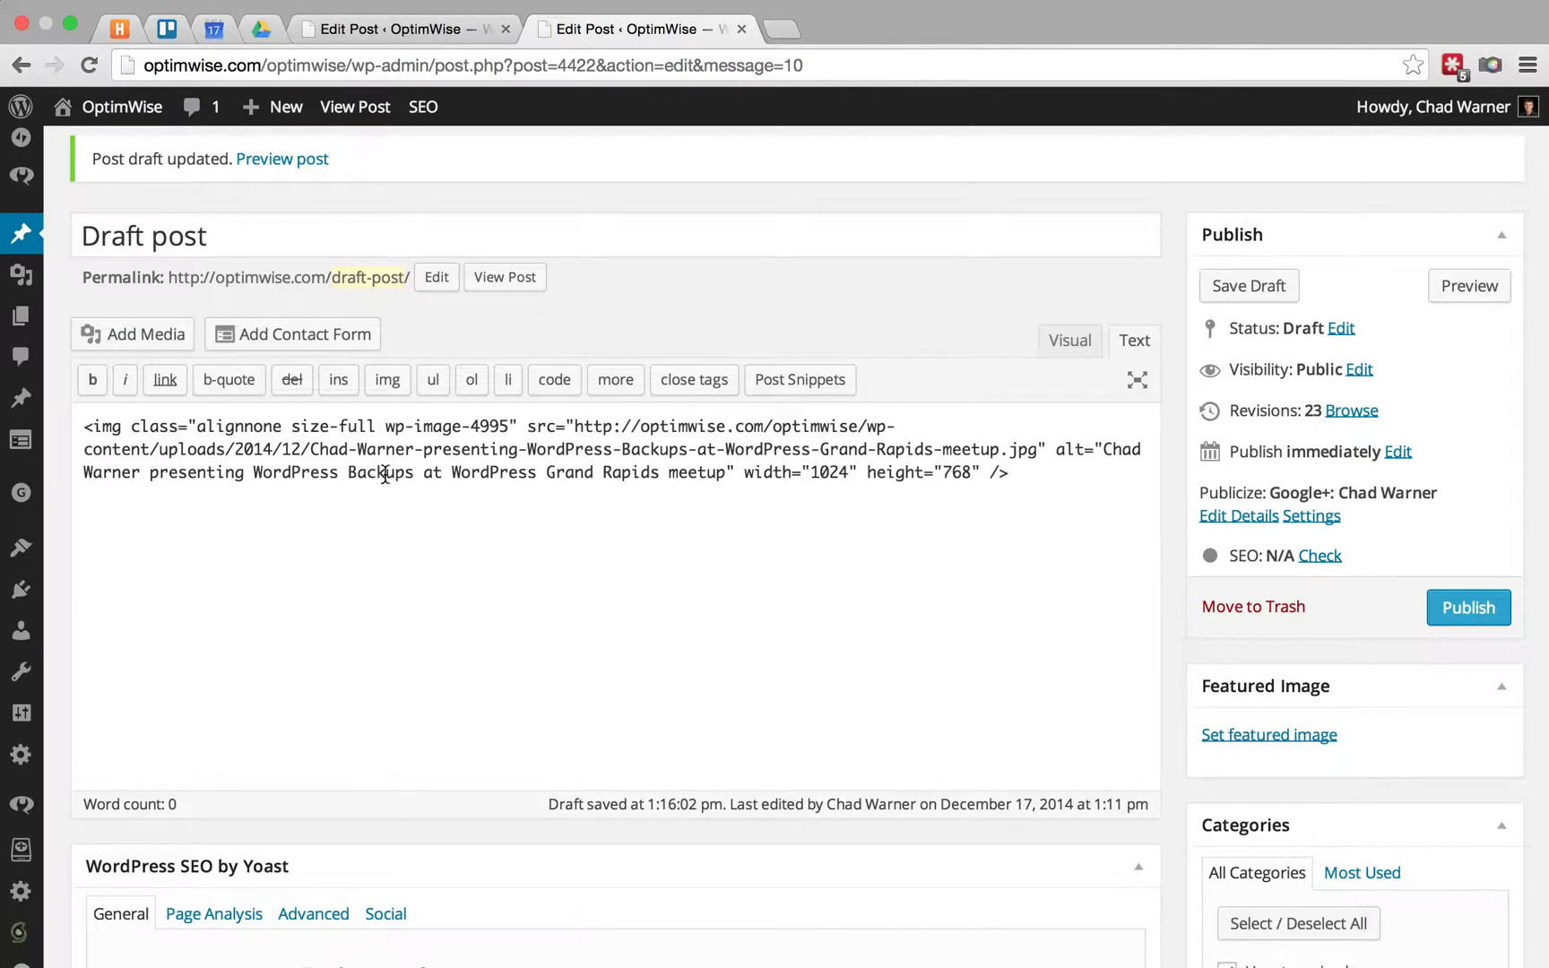
{"action": "left_click_drag", "start_coordinate": [311, 451], "coordinate": [1011, 459]}
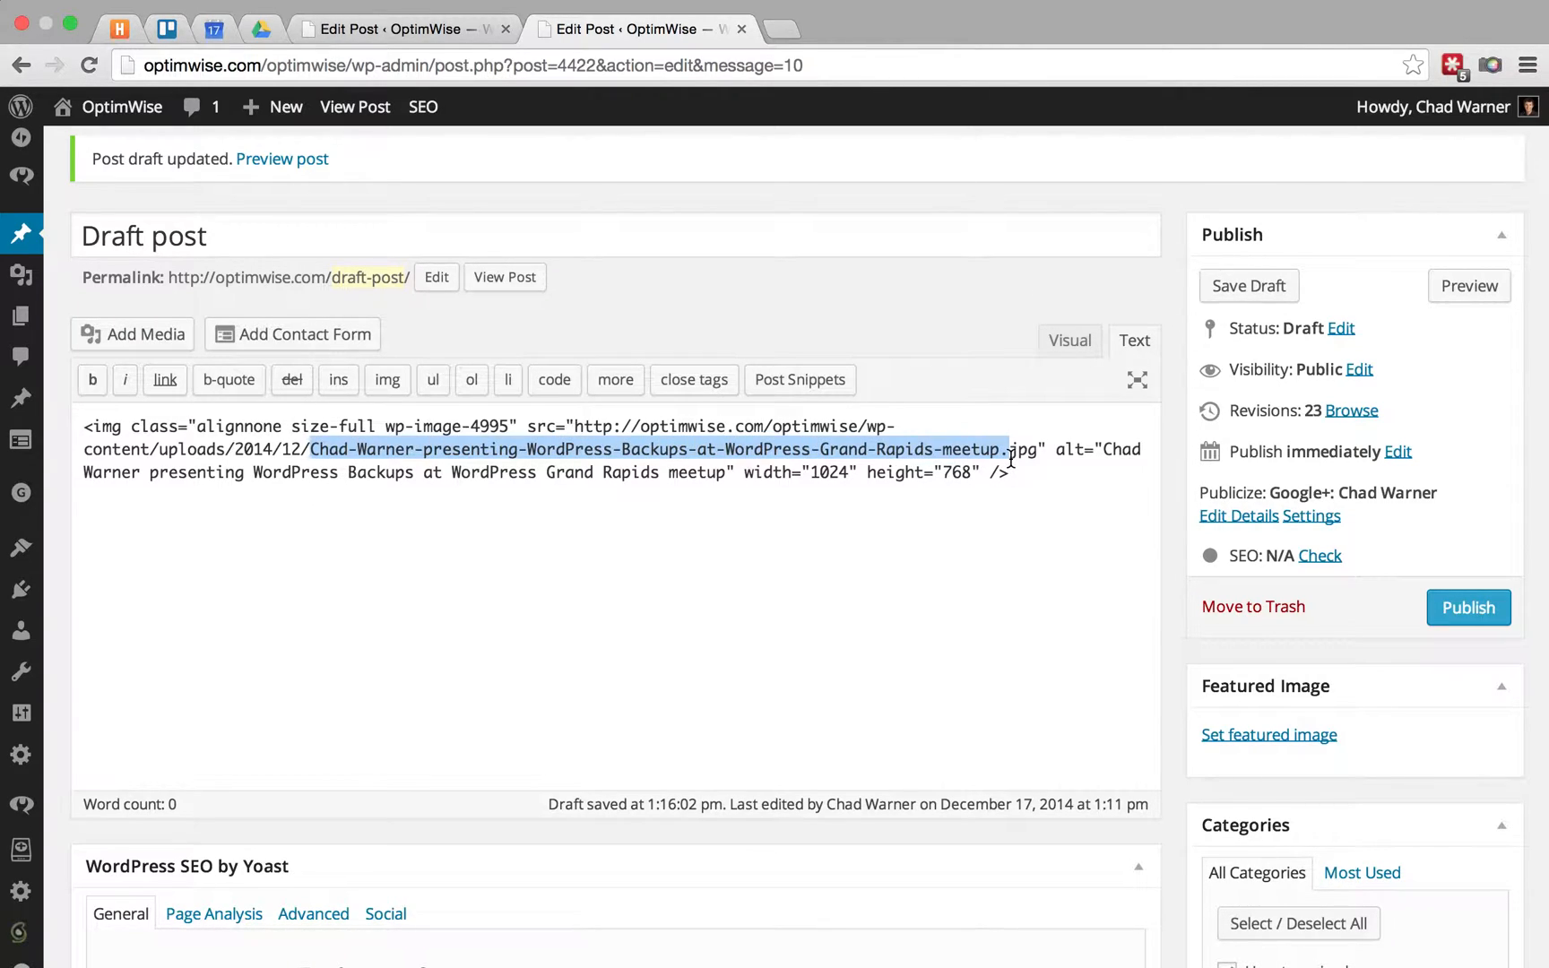
{"action": "left_click", "coordinate": [1110, 451]}
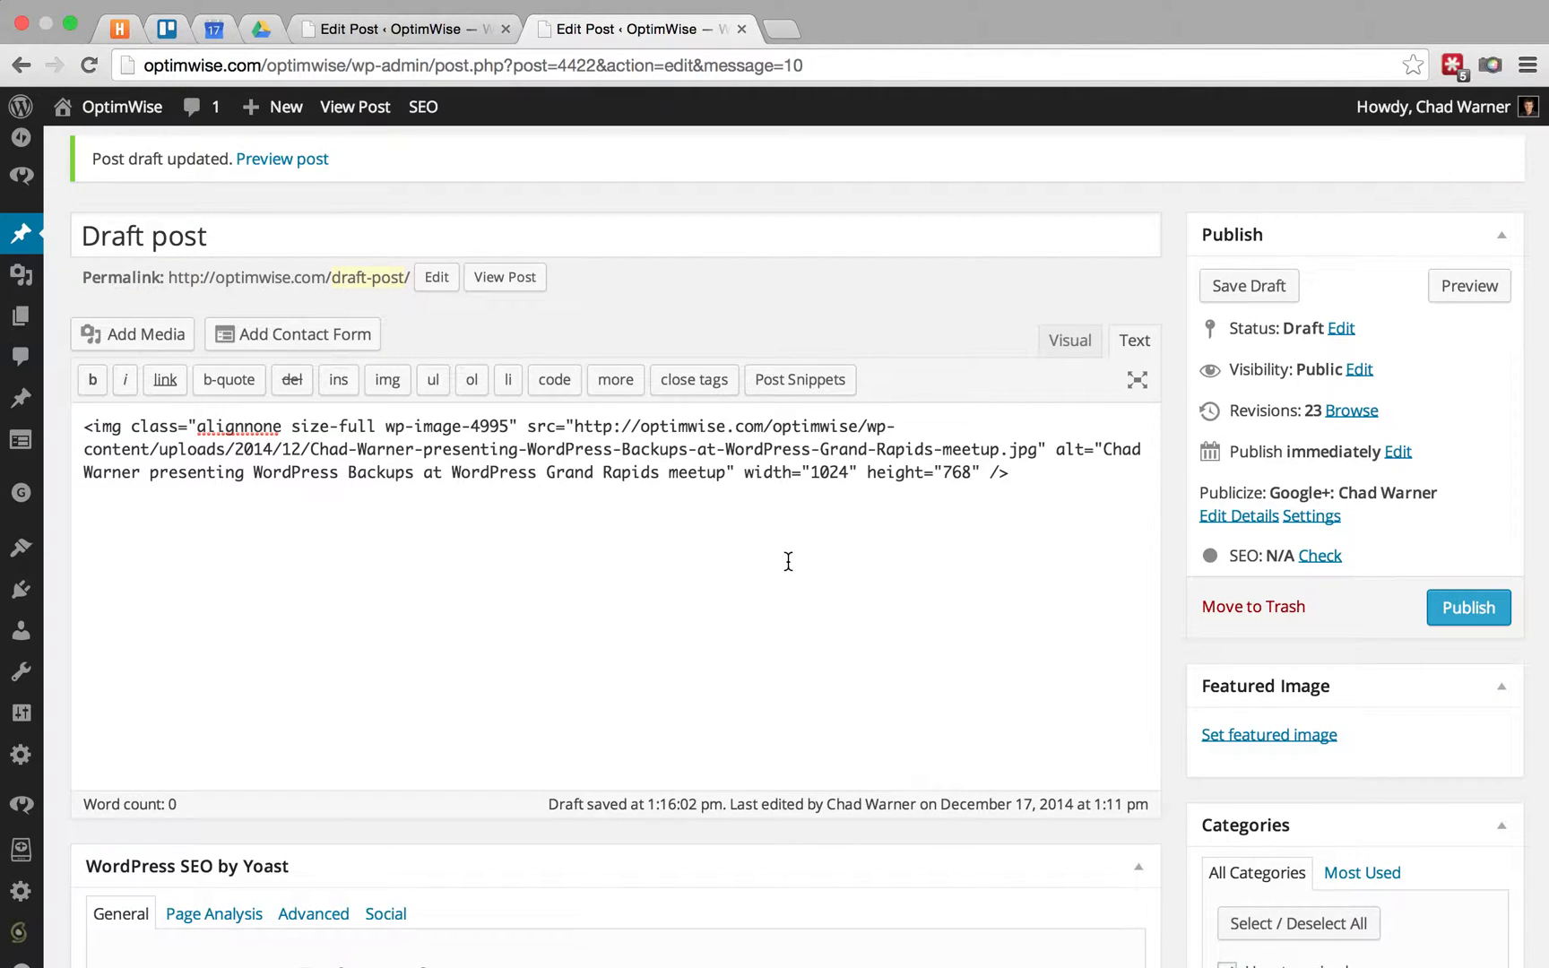
{"action": "left_click", "coordinate": [1059, 349]}
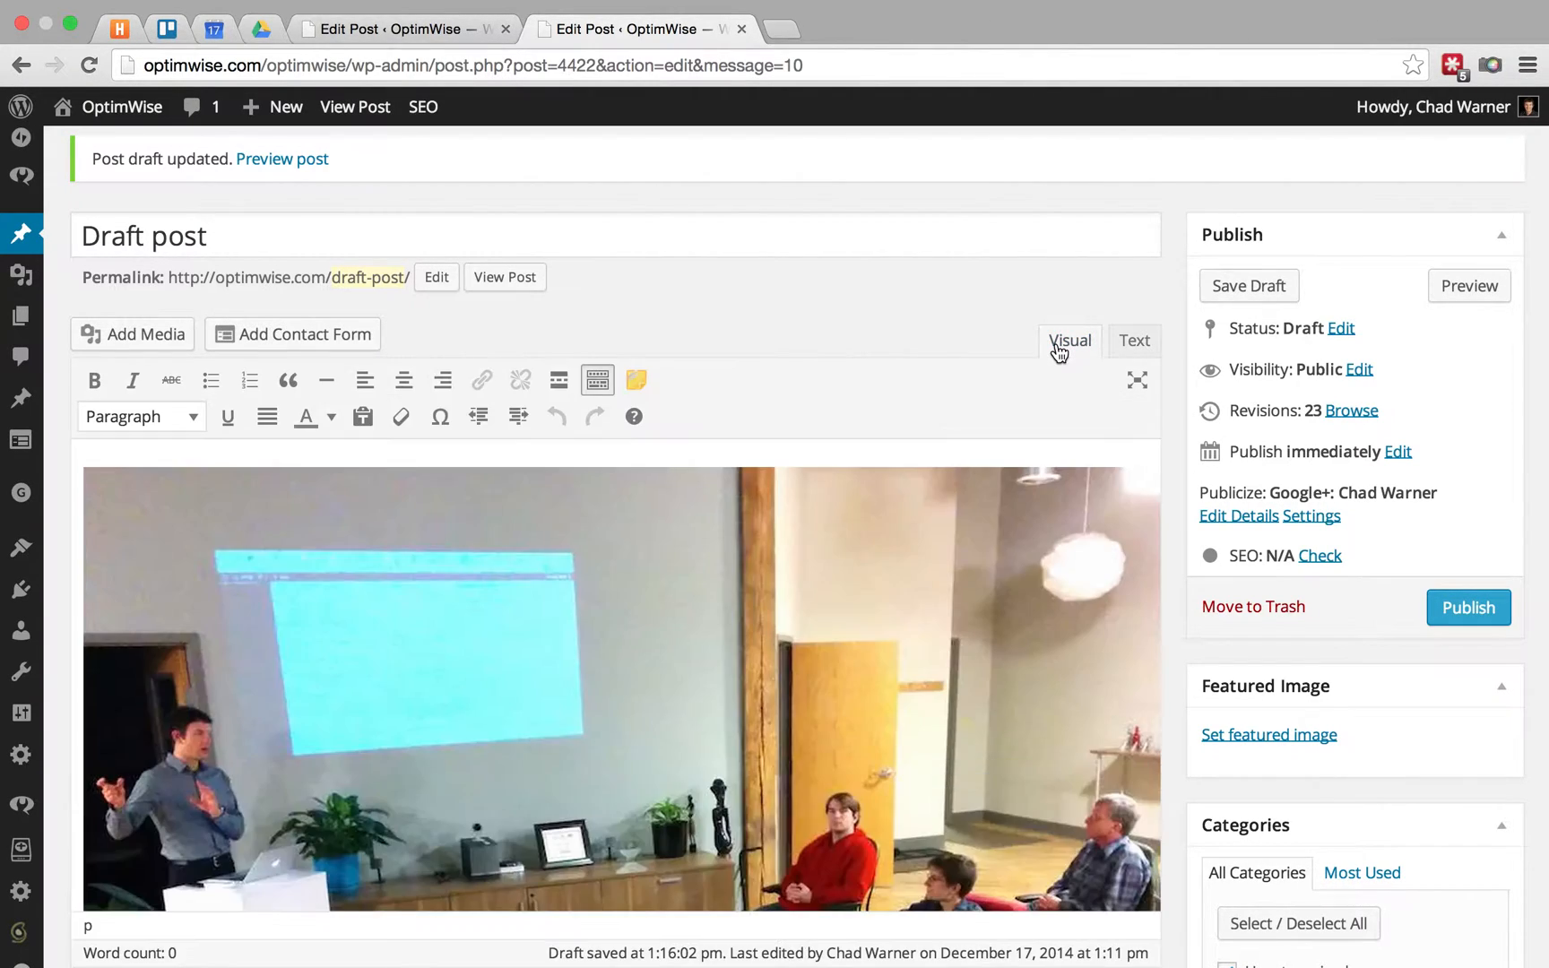